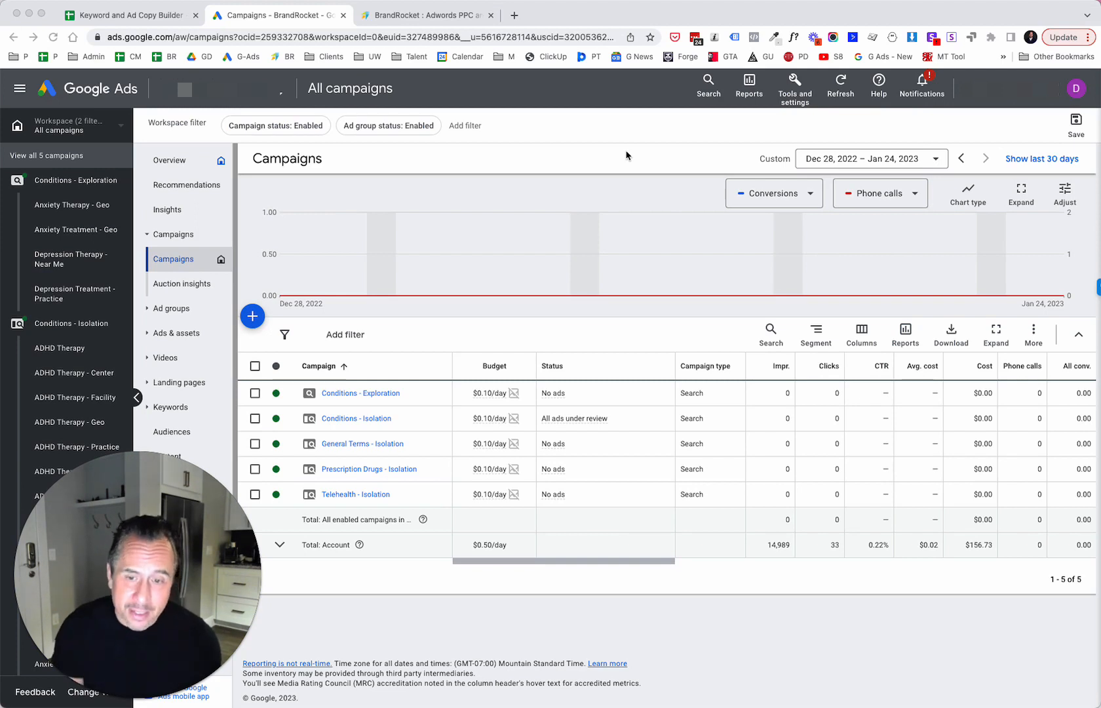
{"action": "mouse_move", "coordinate": [86, 666]}
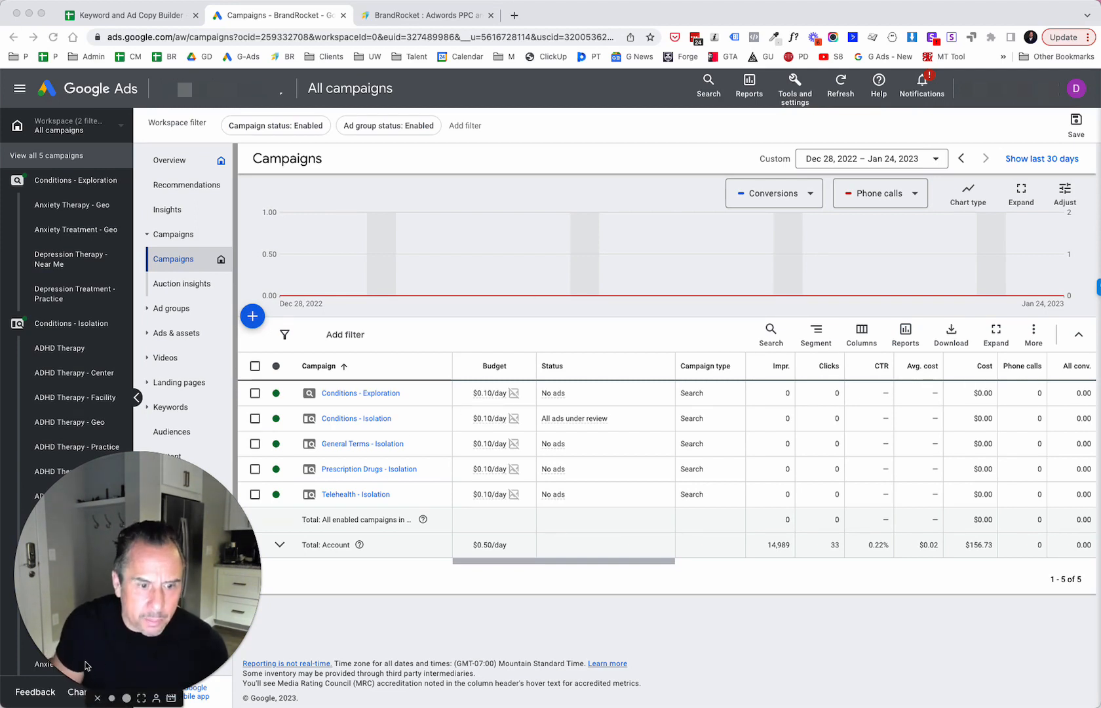
{"action": "left_click", "coordinate": [112, 699]}
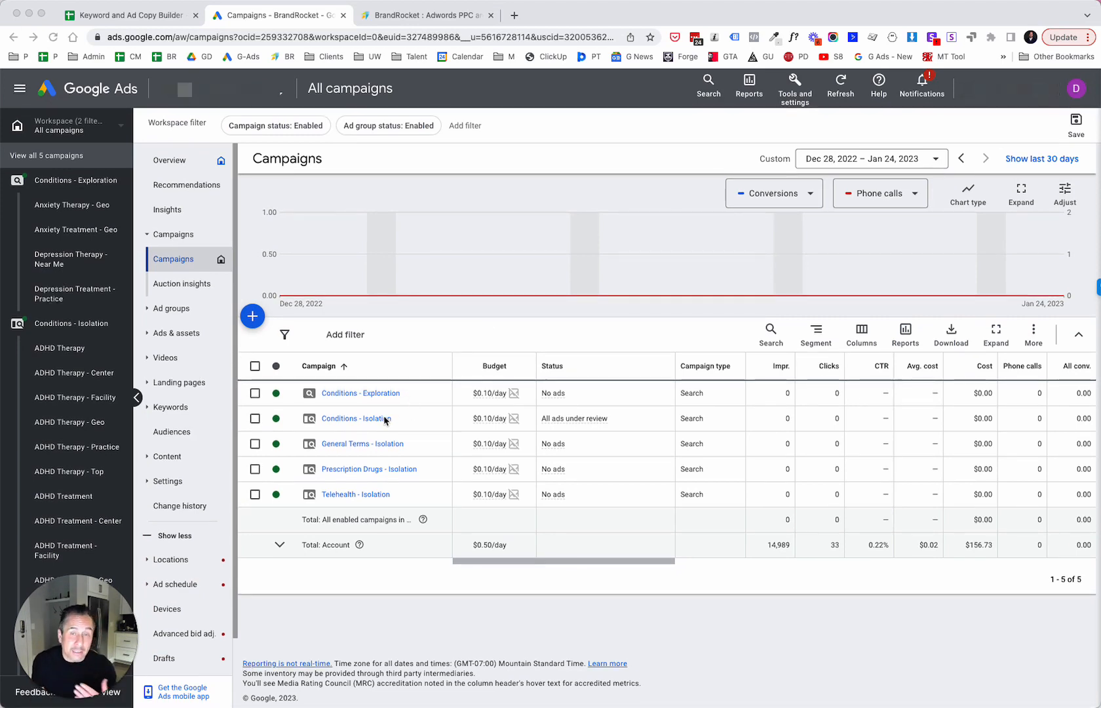
Open the settings of the Conditions - Isolation campaign and expand its additional settings.
{"action": "left_click", "coordinate": [342, 422]}
{"action": "left_click", "coordinate": [342, 423]}
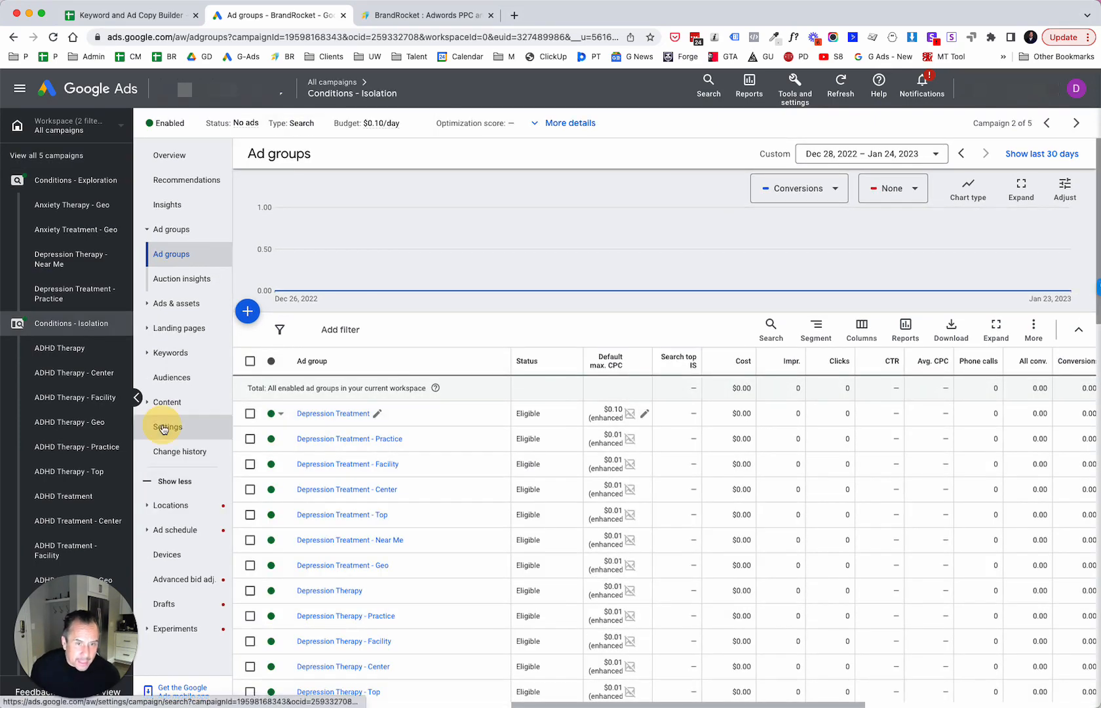
{"action": "left_click", "coordinate": [164, 428]}
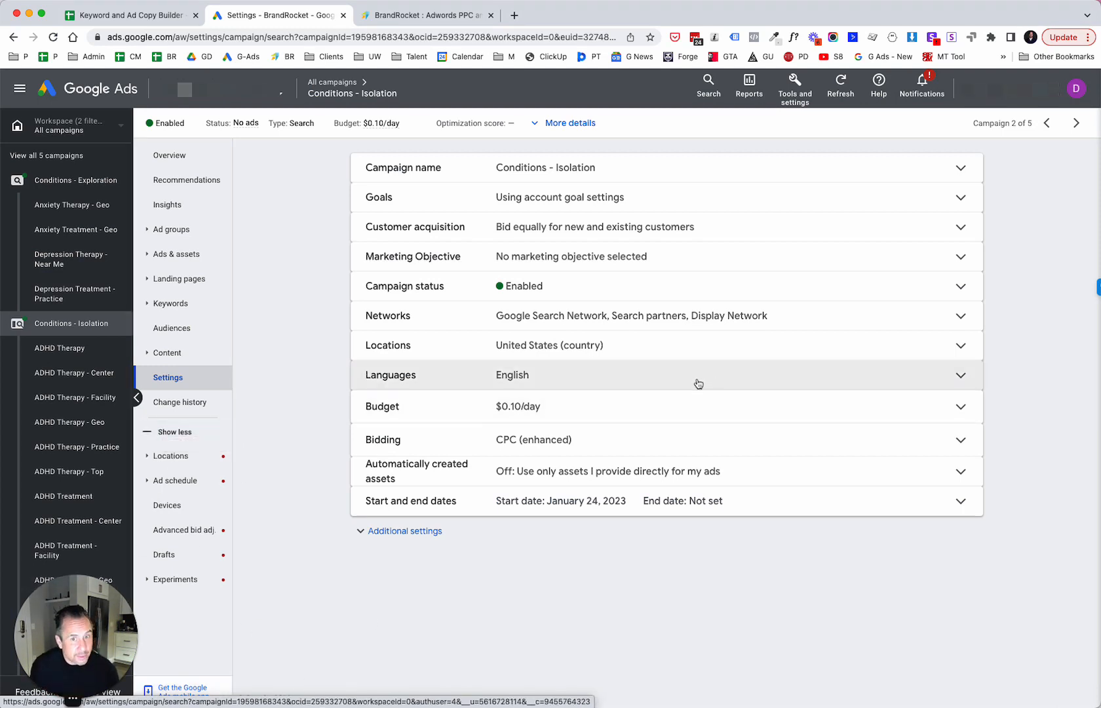
{"action": "left_click", "coordinate": [396, 531]}
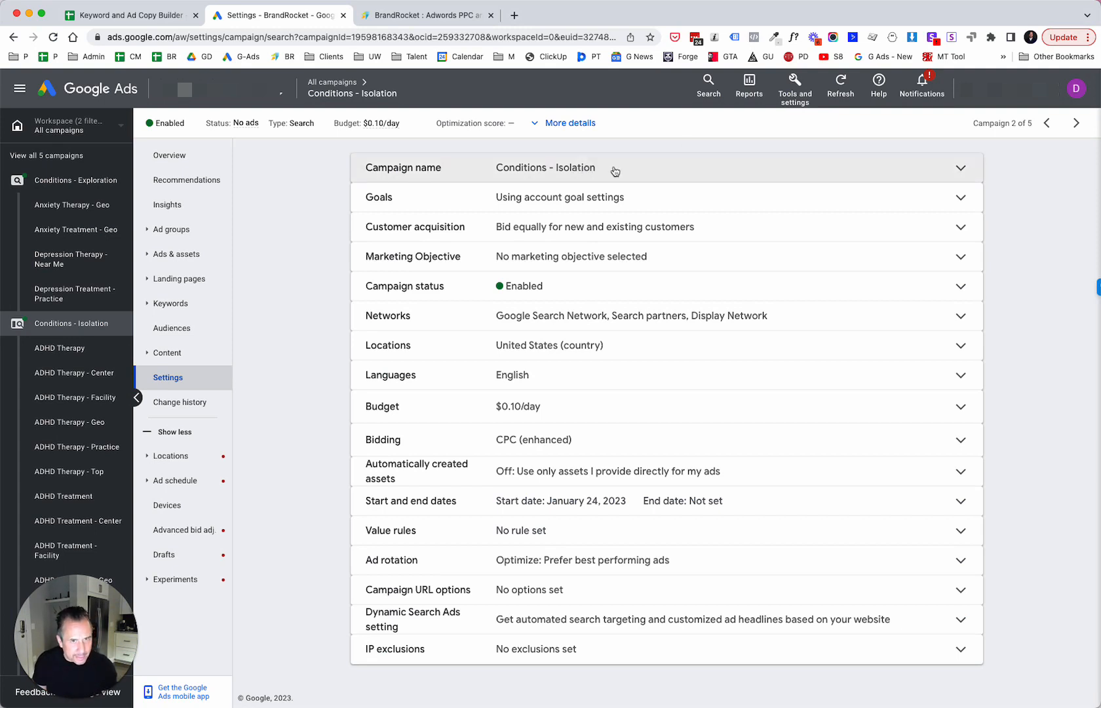
Review the campaign name, goals and customer acquisition settings without changing them.
{"action": "left_click", "coordinate": [768, 176]}
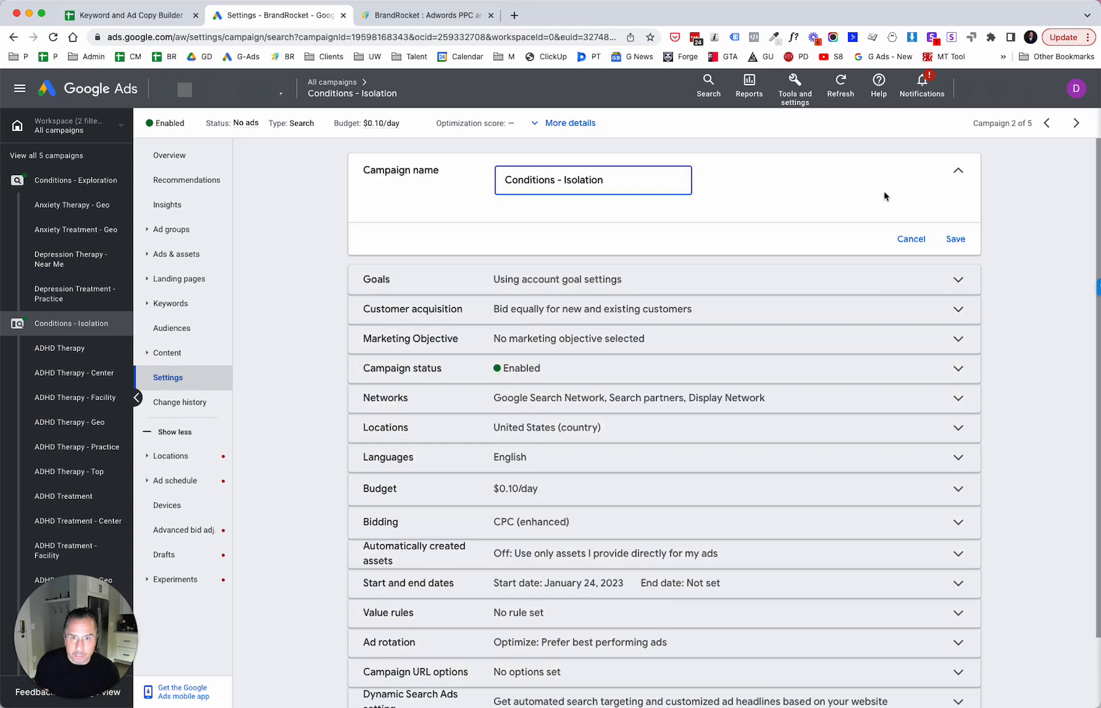
{"action": "left_click", "coordinate": [869, 282]}
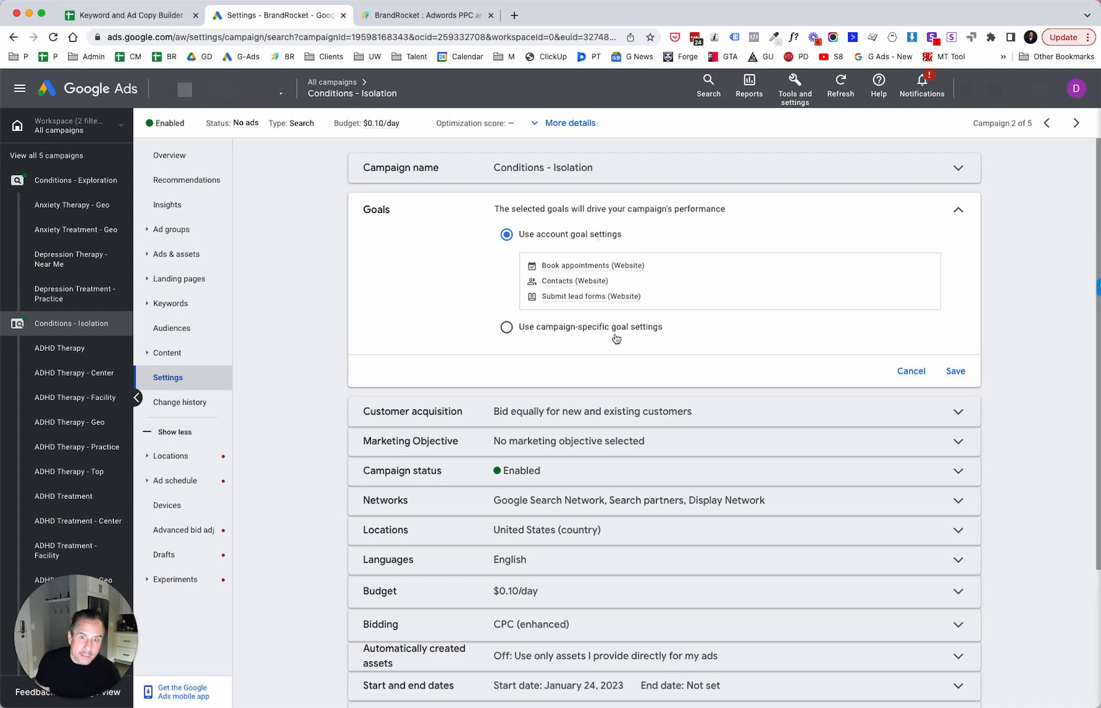
{"action": "left_click", "coordinate": [898, 371]}
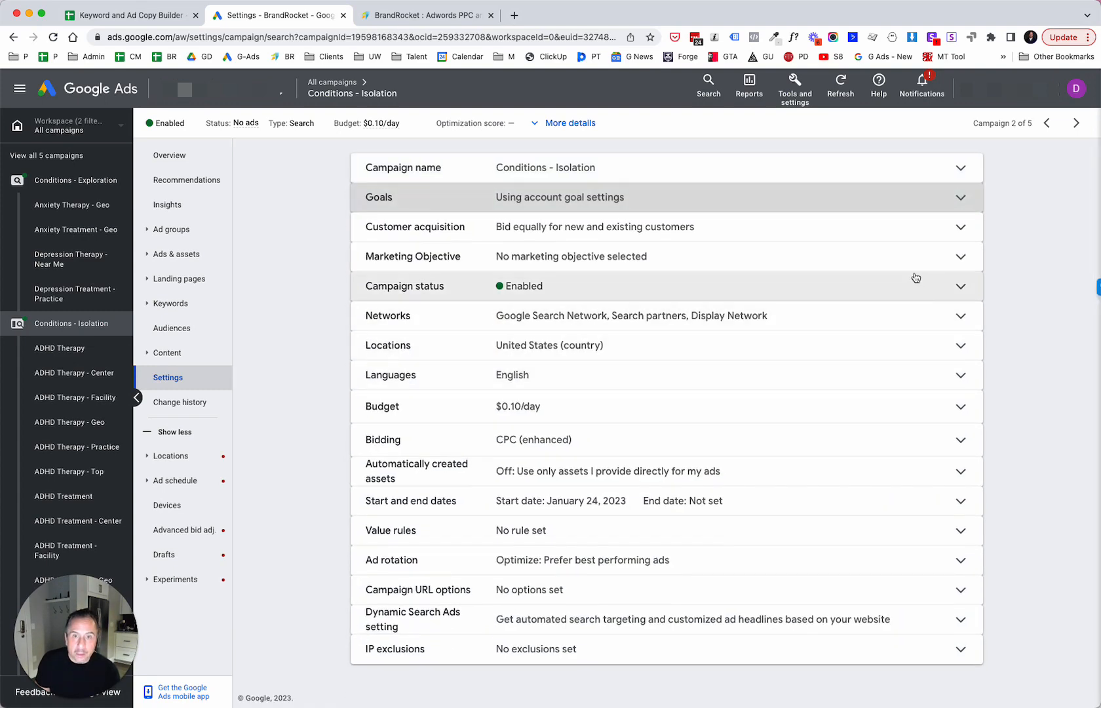
{"action": "left_click", "coordinate": [925, 235]}
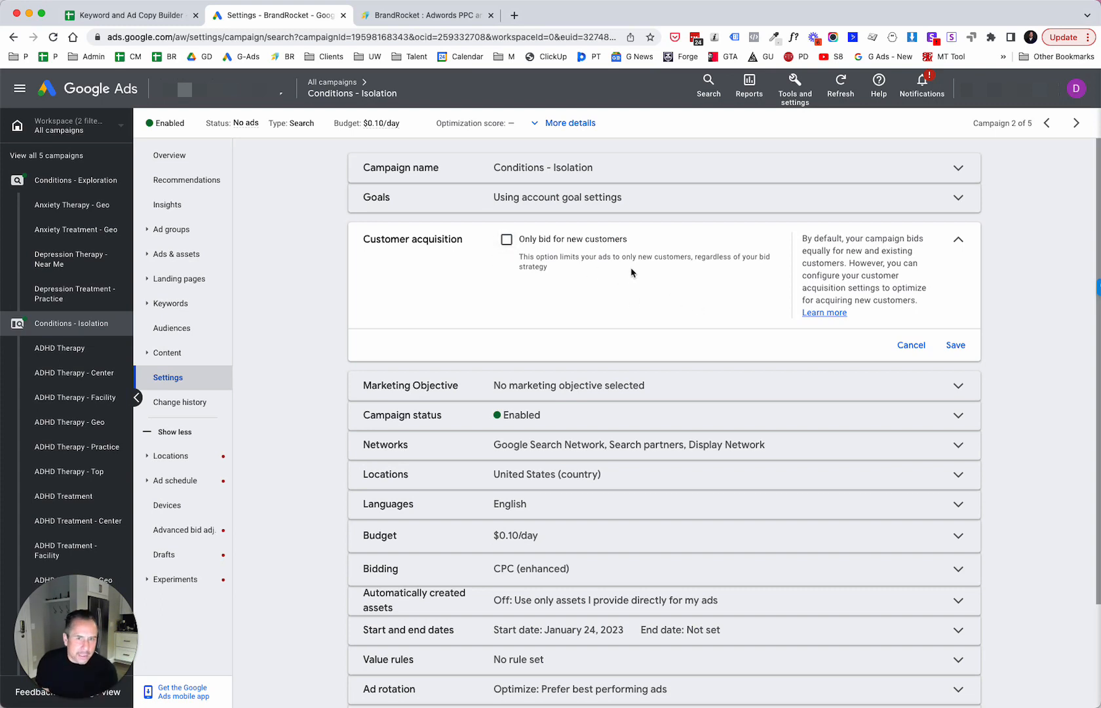
Set the campaign's marketing objective to Leads and save it.
{"action": "left_click", "coordinate": [883, 392]}
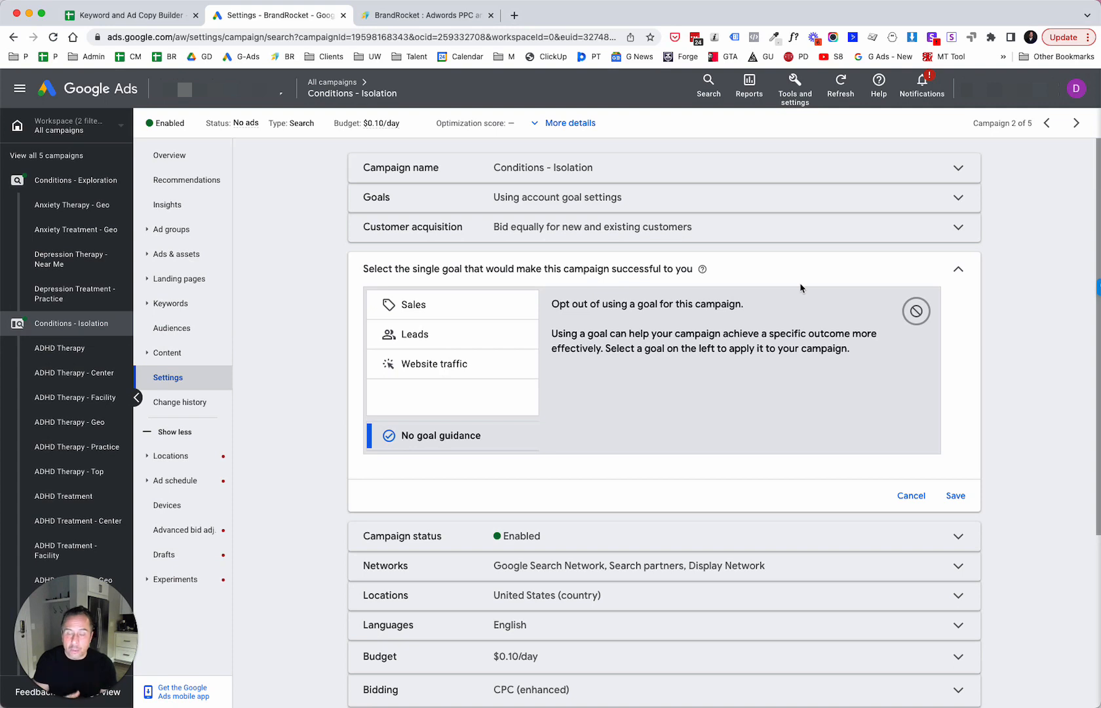
{"action": "left_click", "coordinate": [423, 333]}
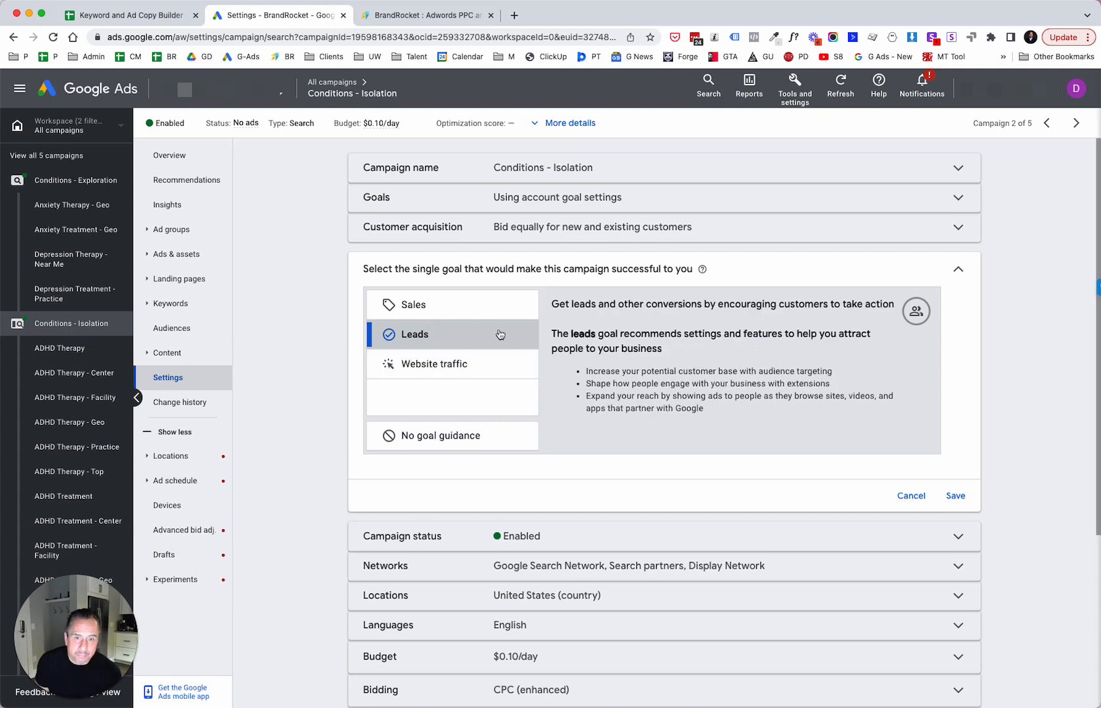
{"action": "left_click", "coordinate": [956, 497]}
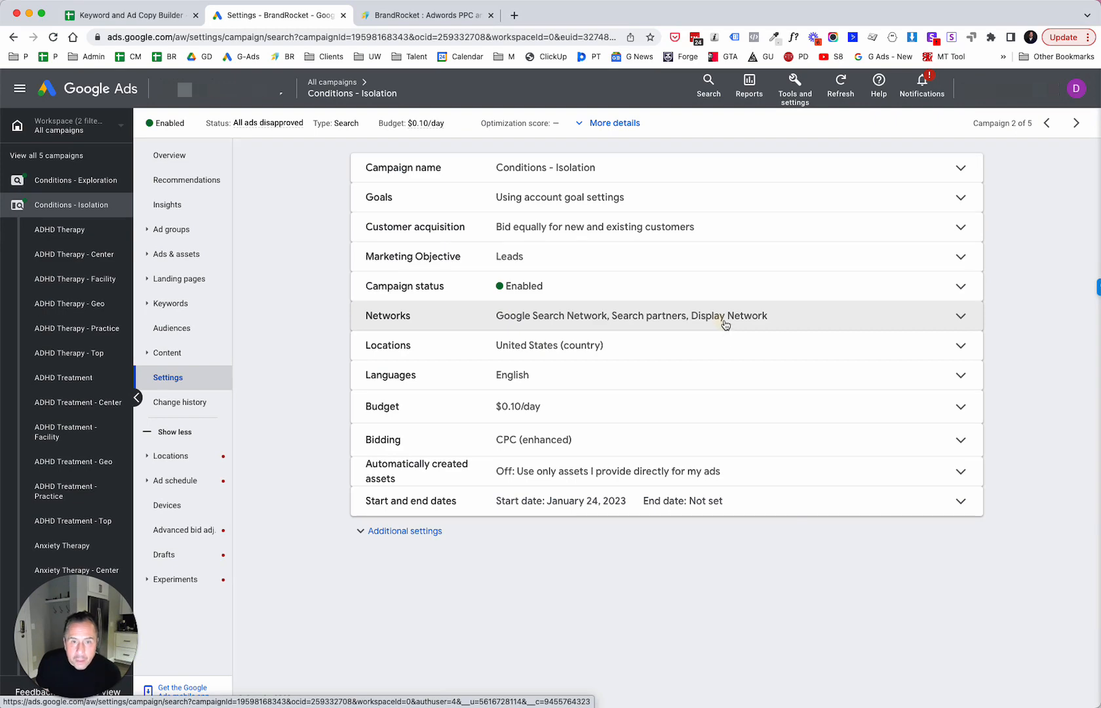
Exclude Google search partners and the Google Display Network from the campaign's networks and save the change.
{"action": "left_click", "coordinate": [724, 322]}
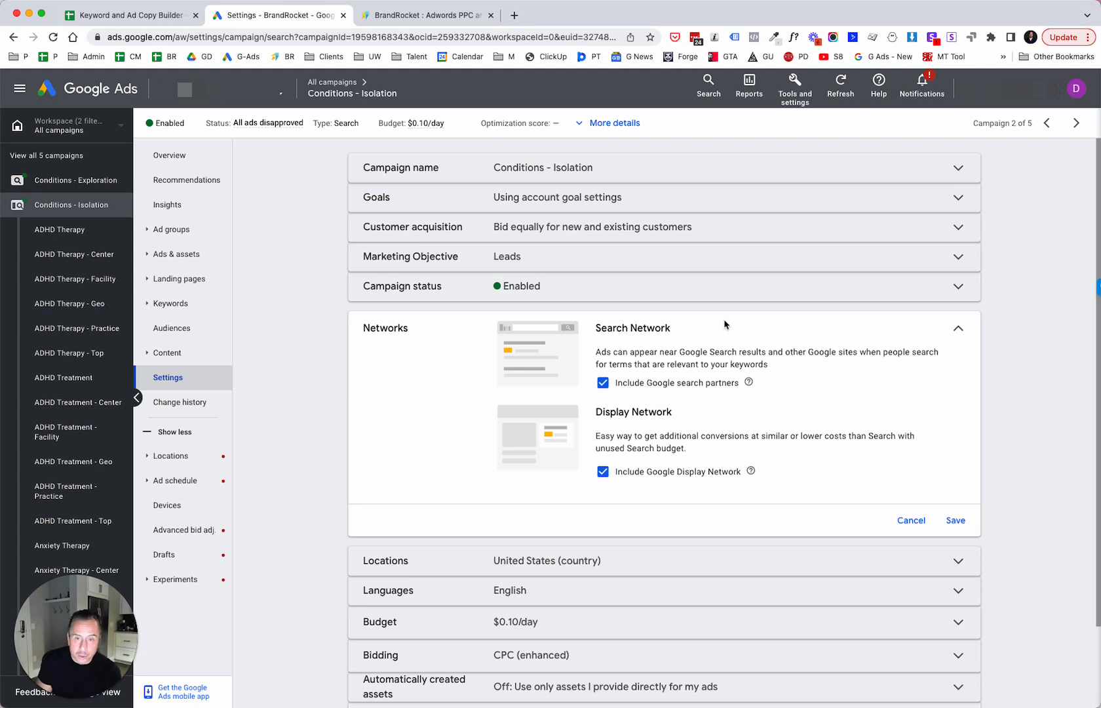
{"action": "left_click", "coordinate": [605, 385]}
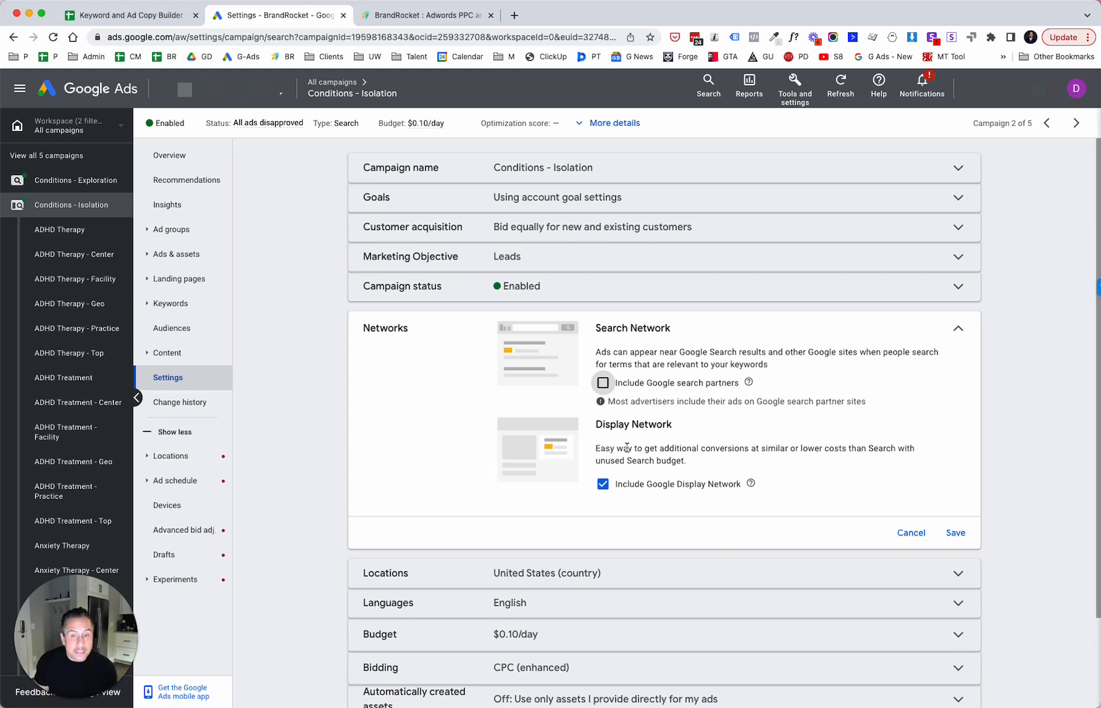
{"action": "left_click", "coordinate": [603, 484]}
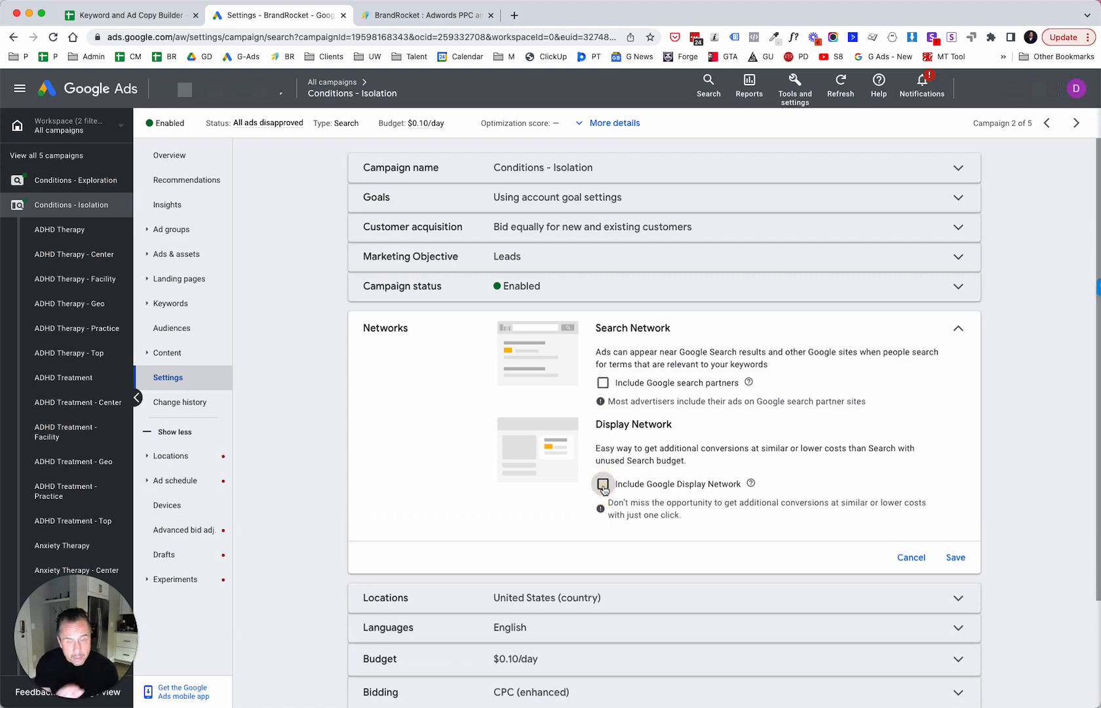
{"action": "left_click", "coordinate": [958, 562]}
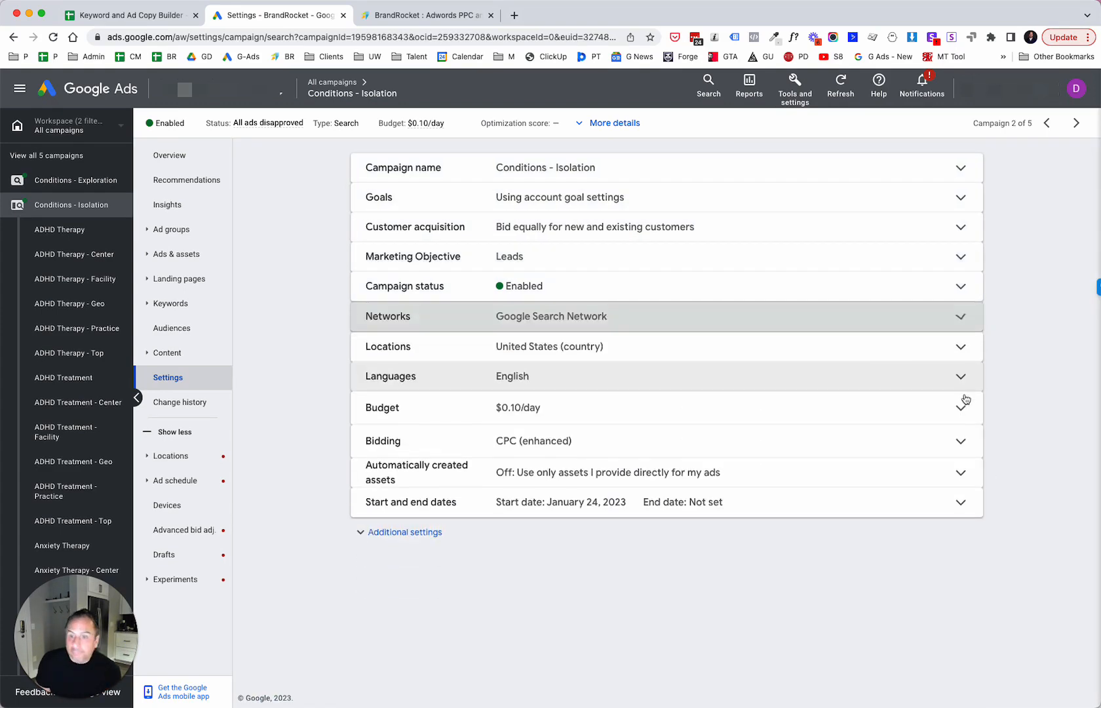
Set the location targeting option to "Presence: People in or regularly in your targeted locations" and save it.
{"action": "left_click", "coordinate": [942, 343]}
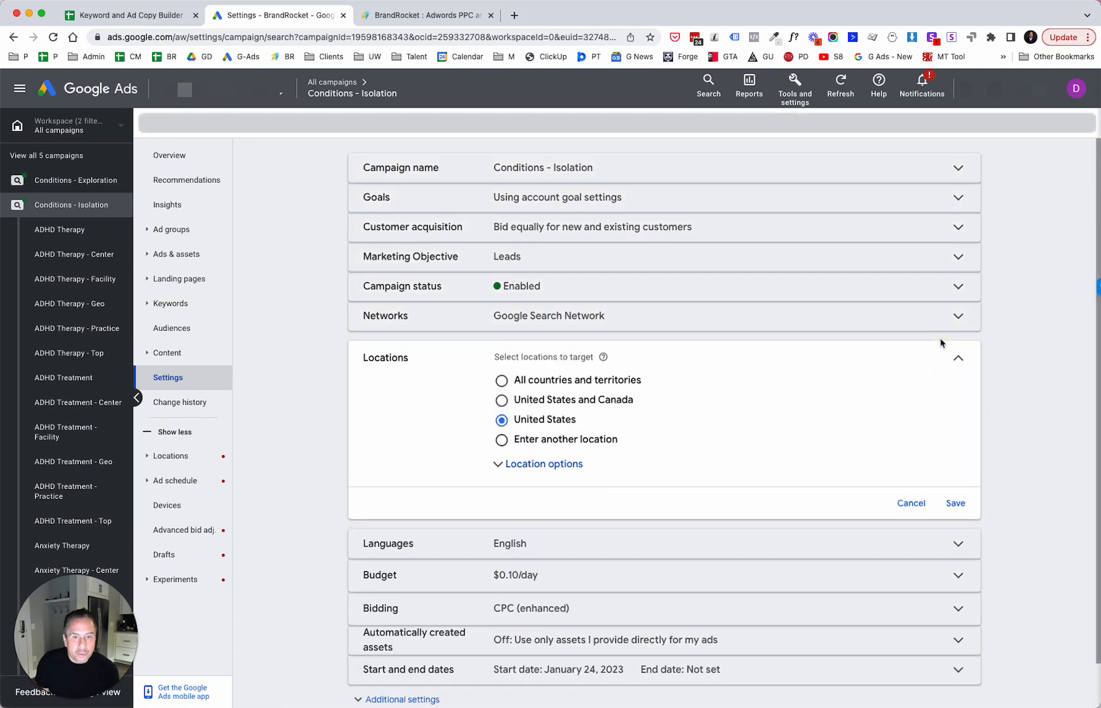
{"action": "left_click", "coordinate": [802, 379]}
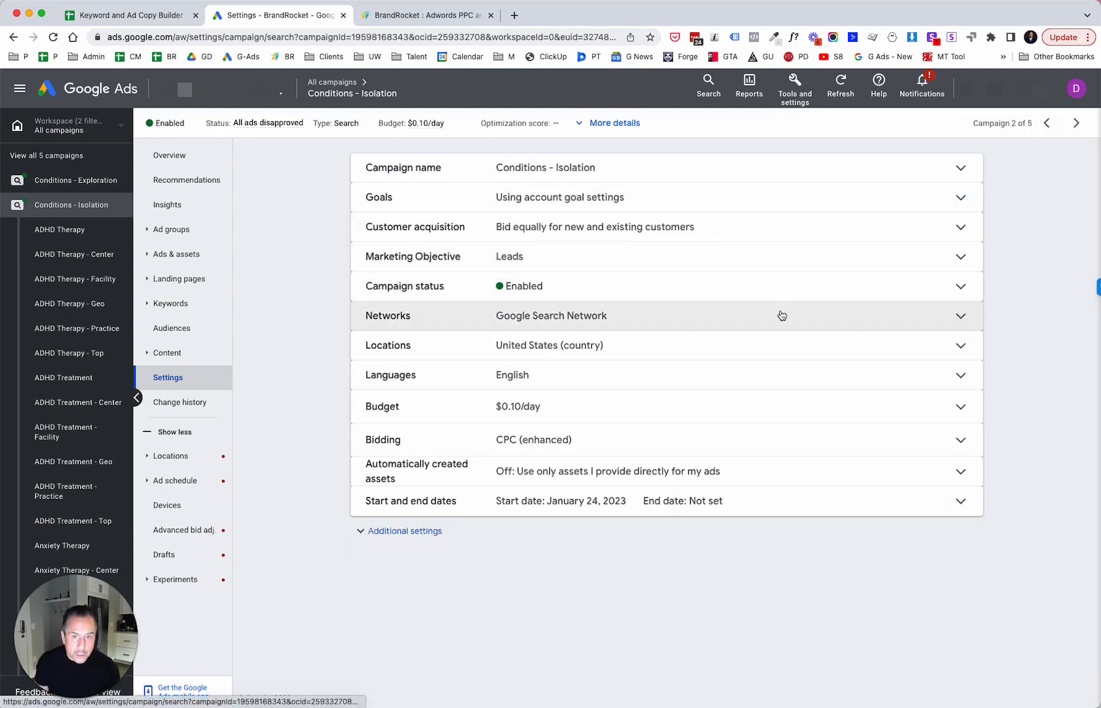
{"action": "left_click", "coordinate": [790, 341]}
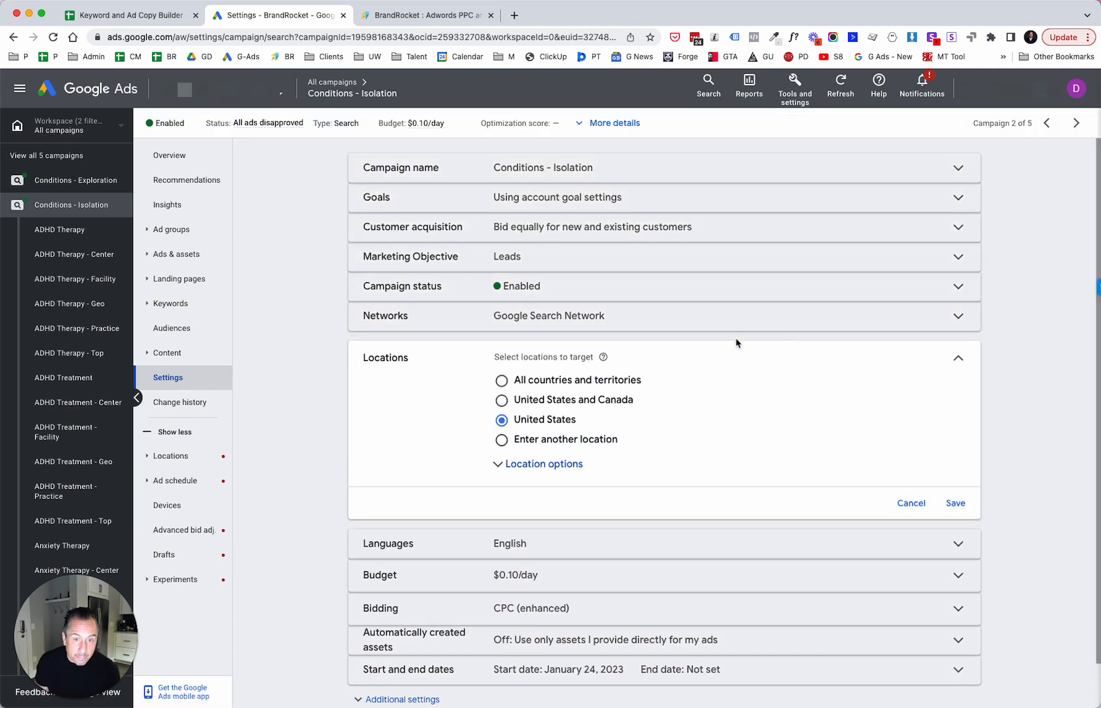
{"action": "left_click", "coordinate": [500, 463]}
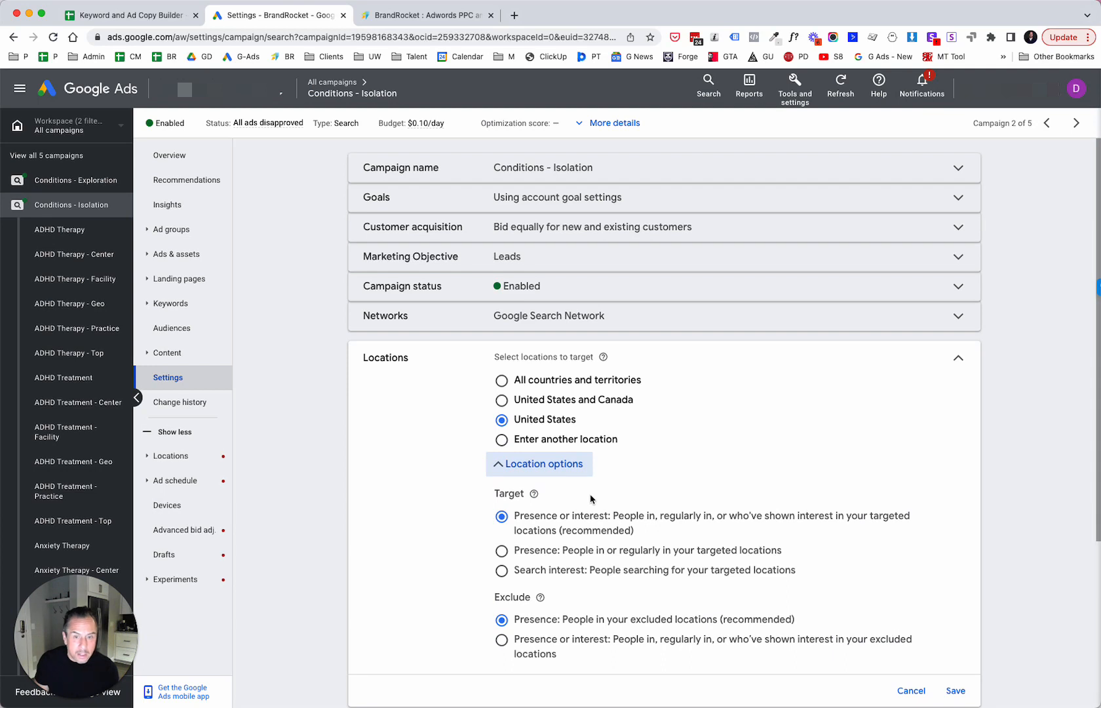
{"action": "scroll", "coordinate": [590, 499], "scroll_direction": "down", "scroll_amount": 1}
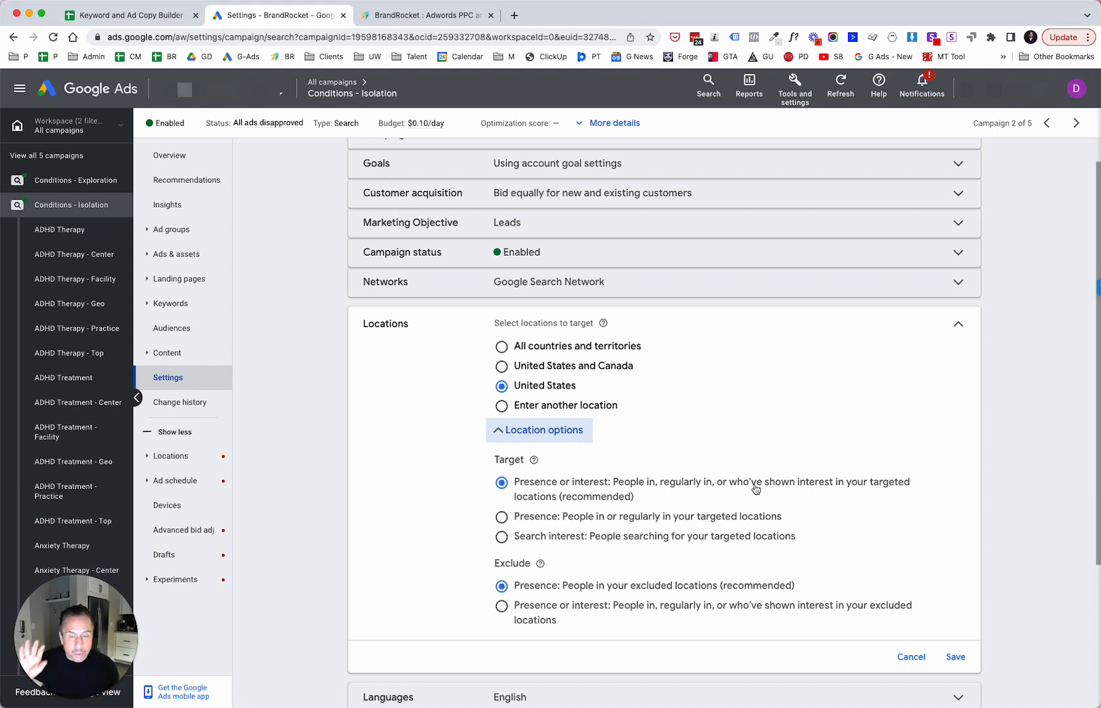
{"action": "left_click", "coordinate": [502, 518]}
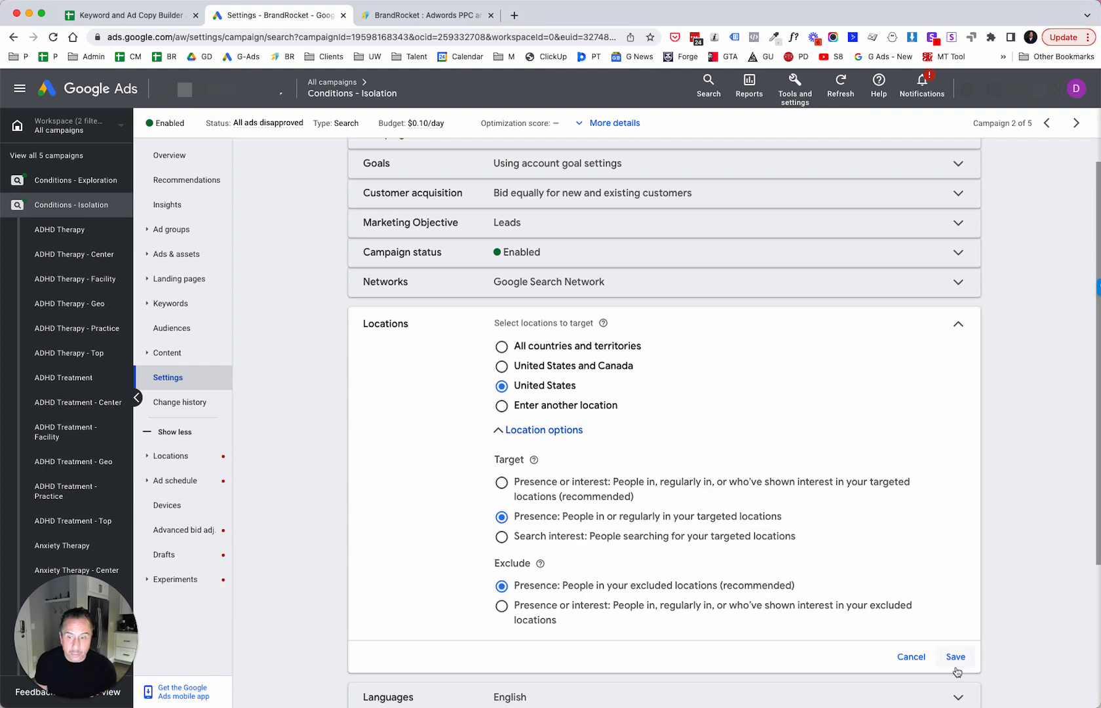
{"action": "left_click", "coordinate": [955, 666]}
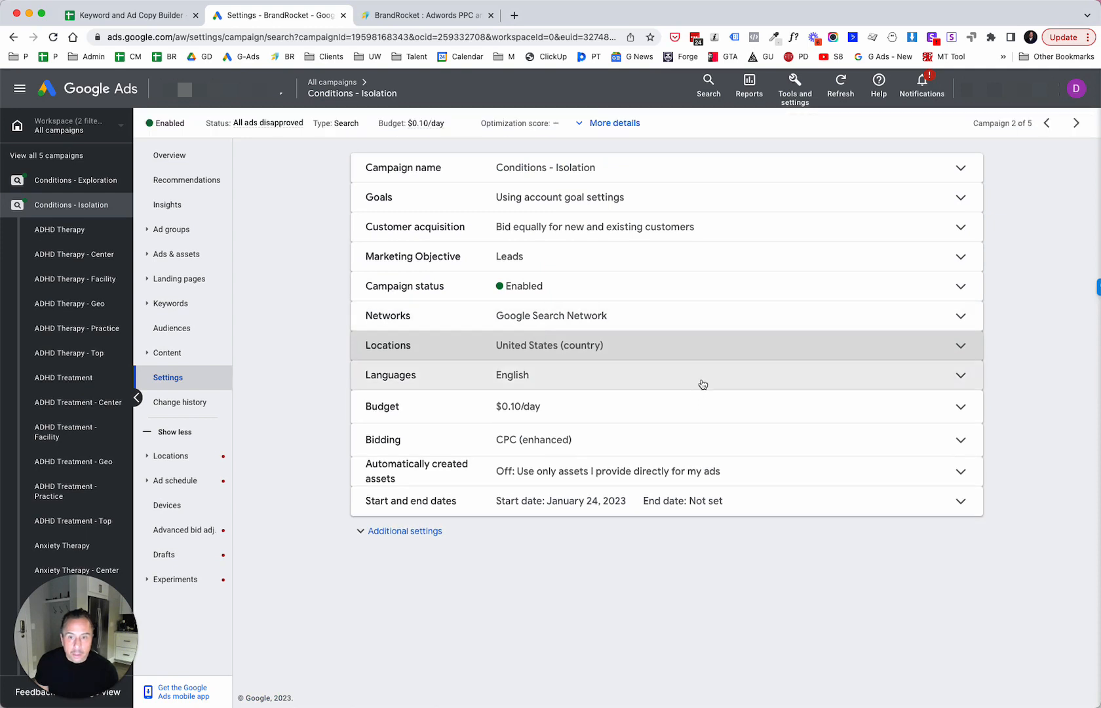
Review the campaign's language setting and the available languages, then cancel without making changes.
{"action": "left_click", "coordinate": [701, 381]}
{"action": "left_click", "coordinate": [701, 384]}
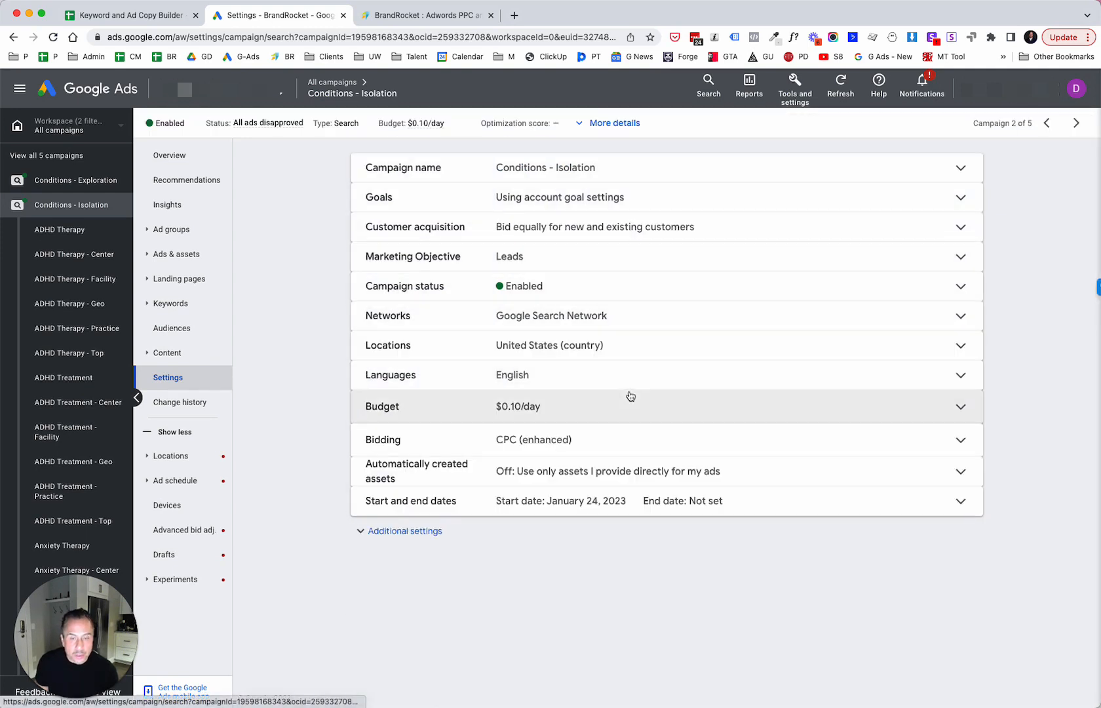
{"action": "left_click", "coordinate": [661, 375]}
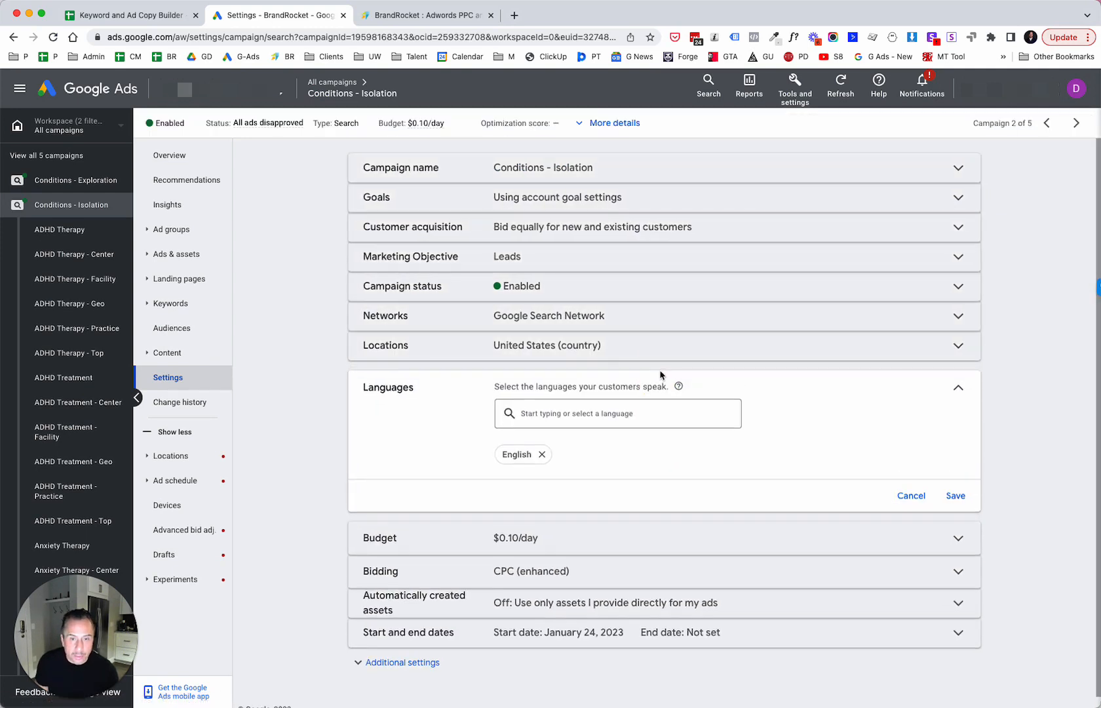
{"action": "left_click", "coordinate": [630, 412]}
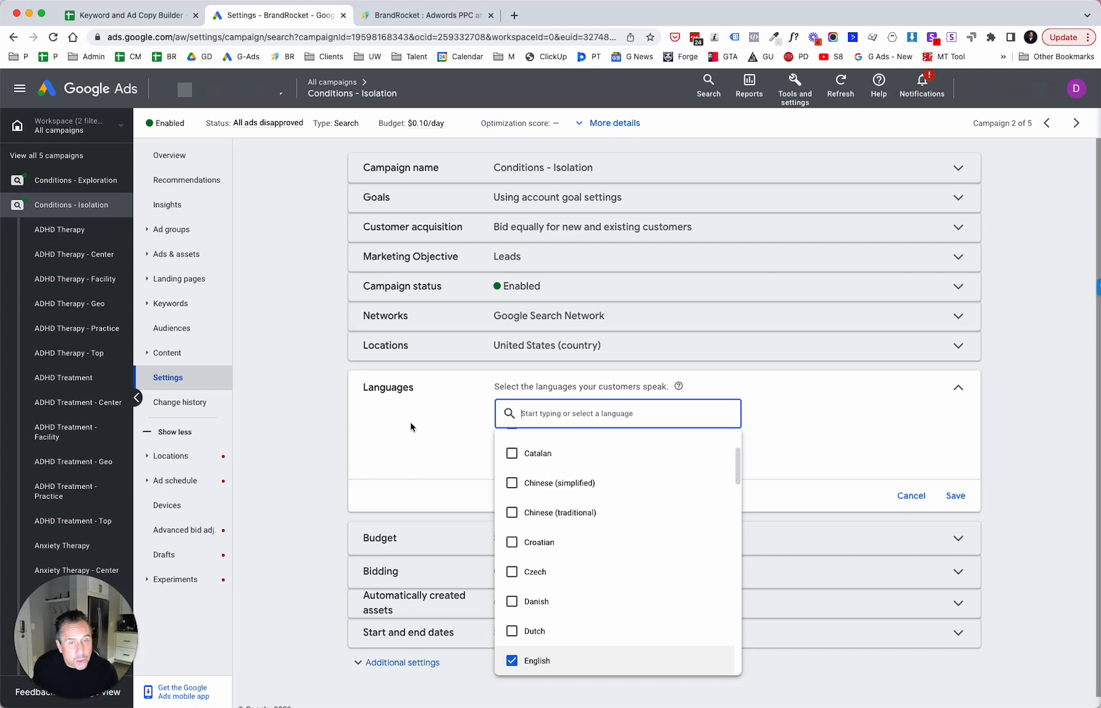
{"action": "left_click", "coordinate": [409, 454]}
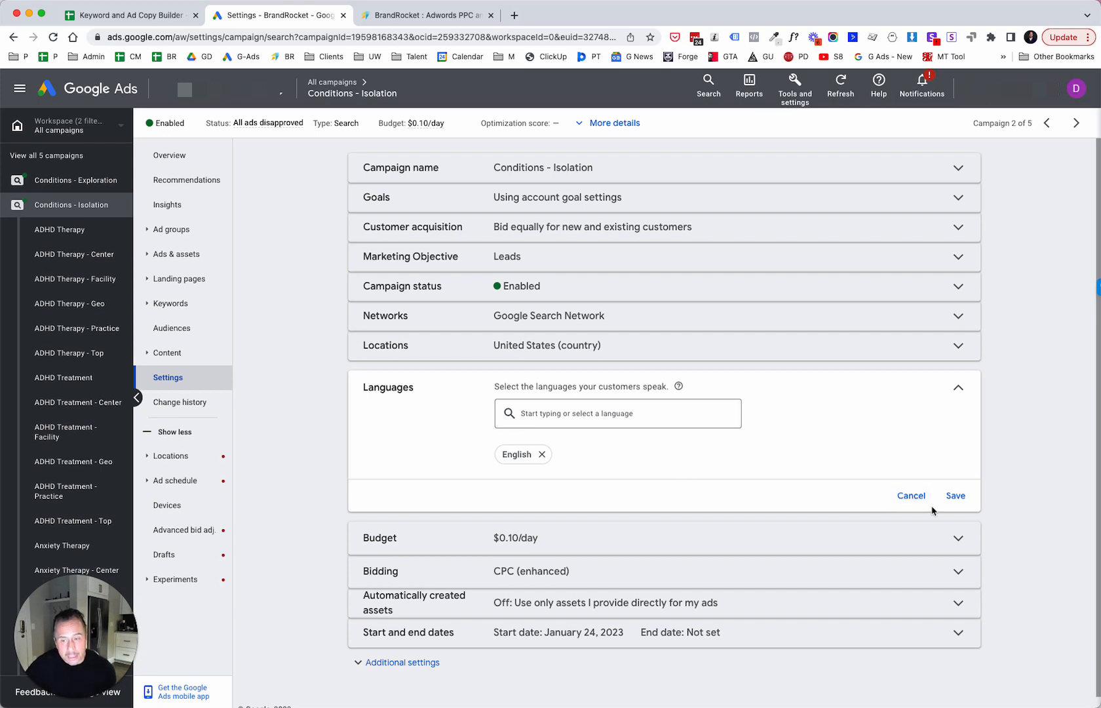
{"action": "left_click", "coordinate": [912, 497]}
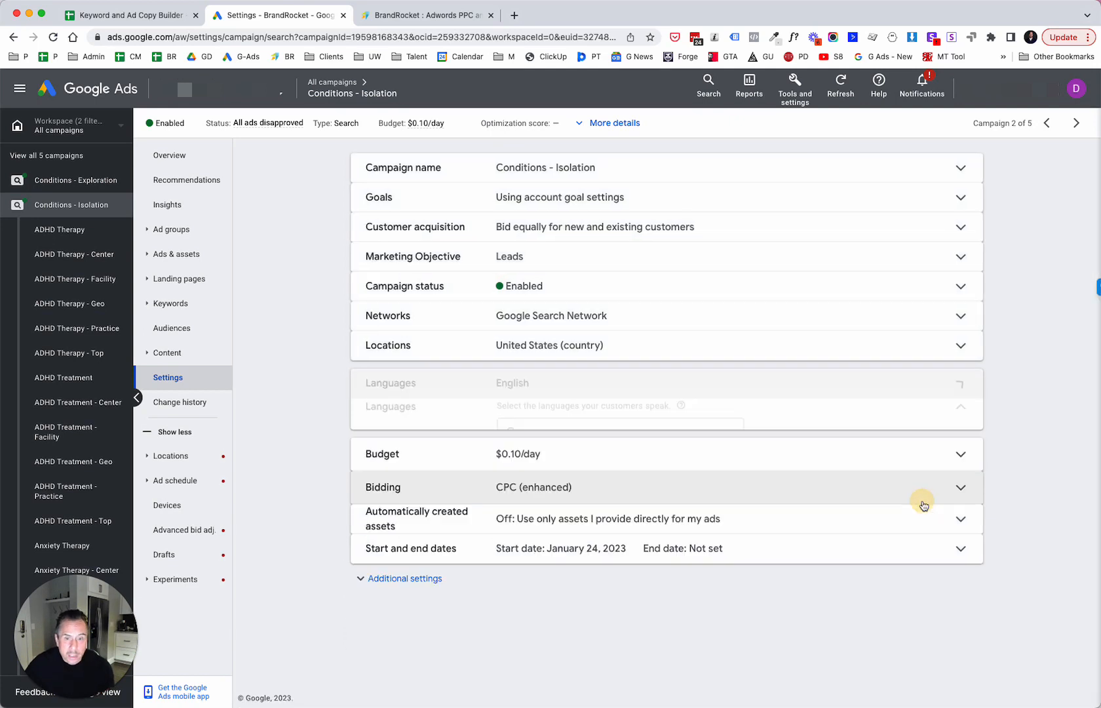
Review the daily budget, the bidding options with the Enhanced CPC explanation, and the automatically created assets setting, continuing without saving changes.
{"action": "left_click", "coordinate": [940, 403]}
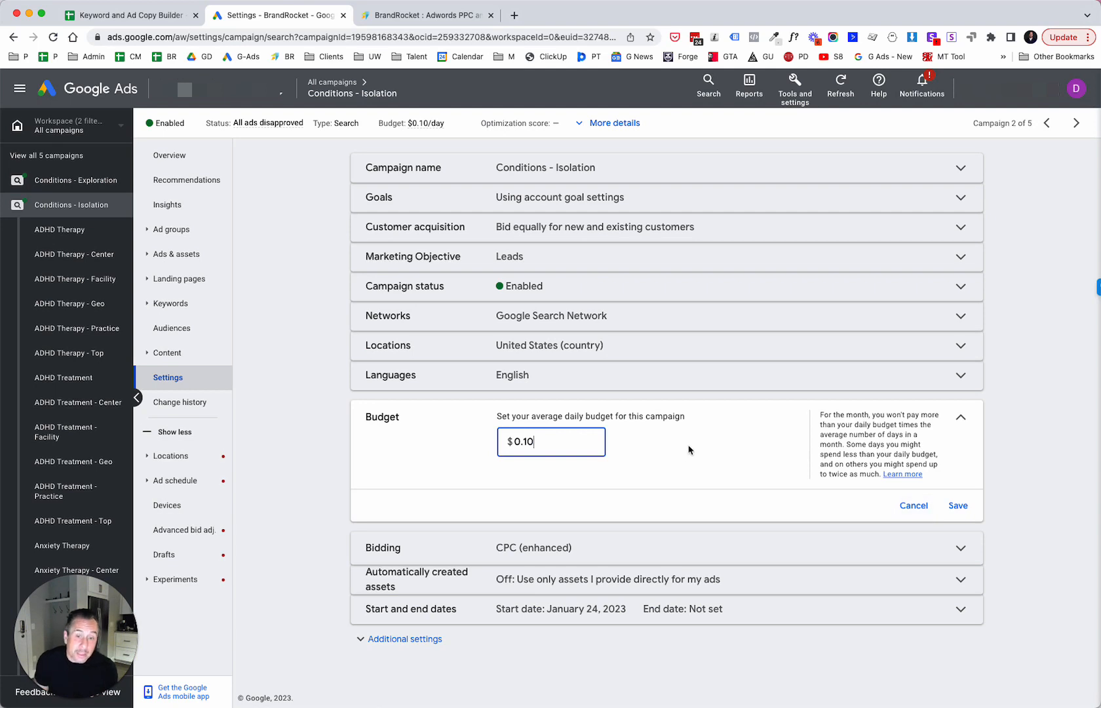
{"action": "left_click", "coordinate": [960, 547]}
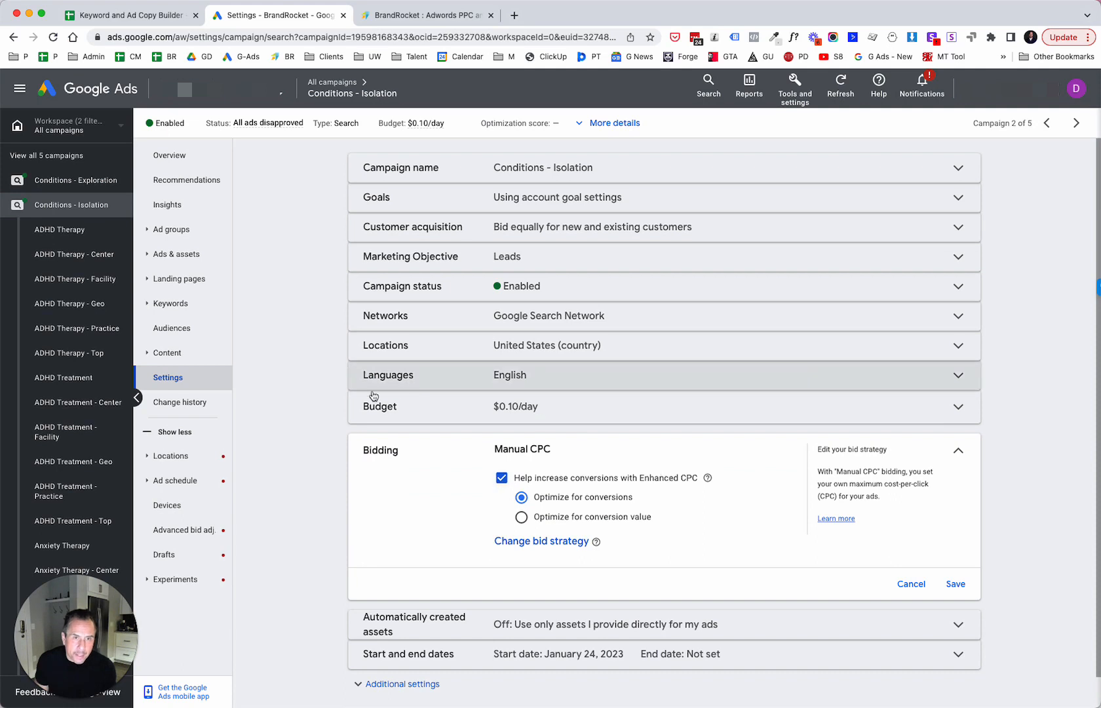
{"action": "scroll", "coordinate": [374, 396], "scroll_direction": "down", "scroll_amount": 2}
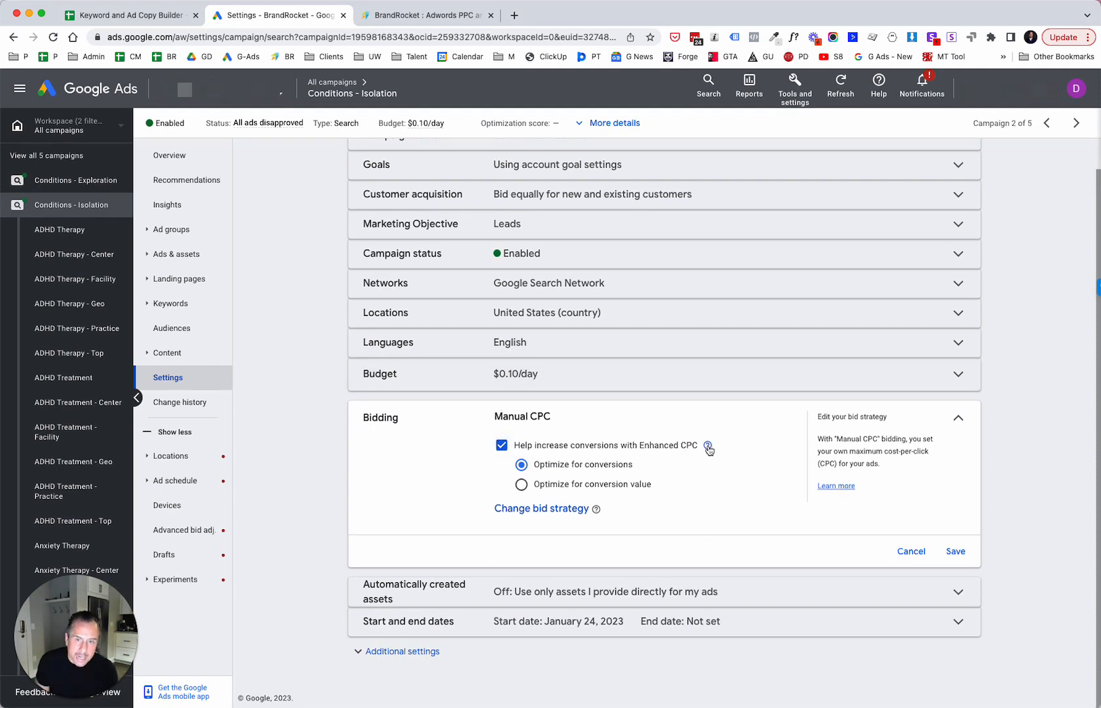
{"action": "mouse_move", "coordinate": [708, 448]}
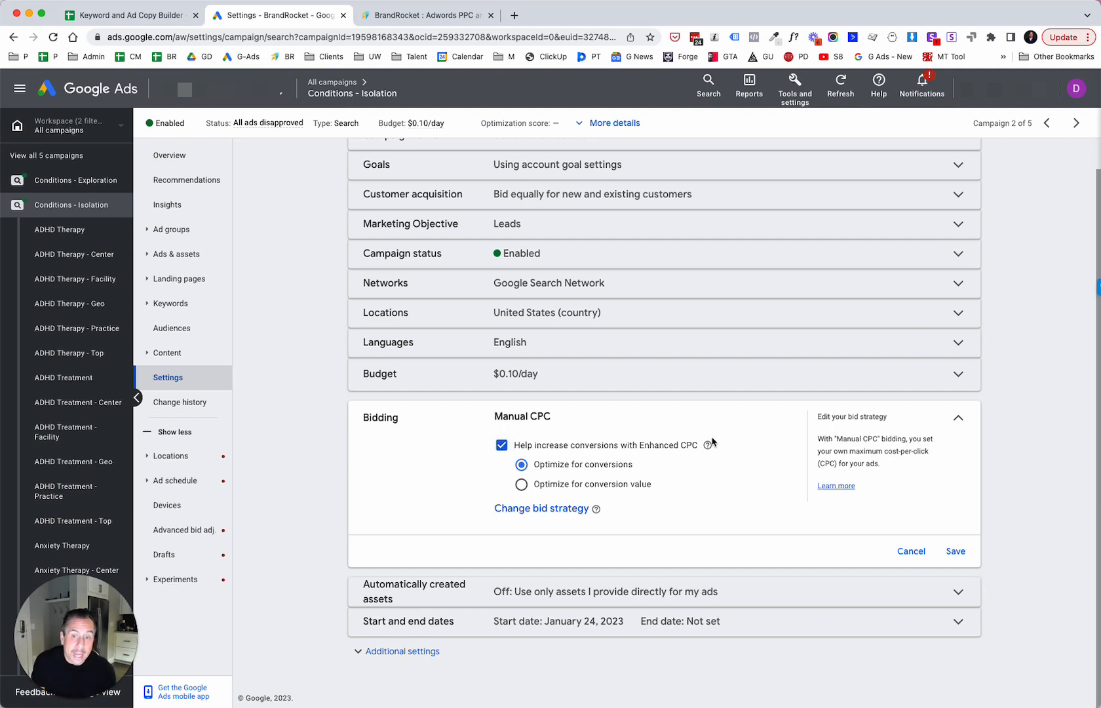
{"action": "mouse_move", "coordinate": [708, 445]}
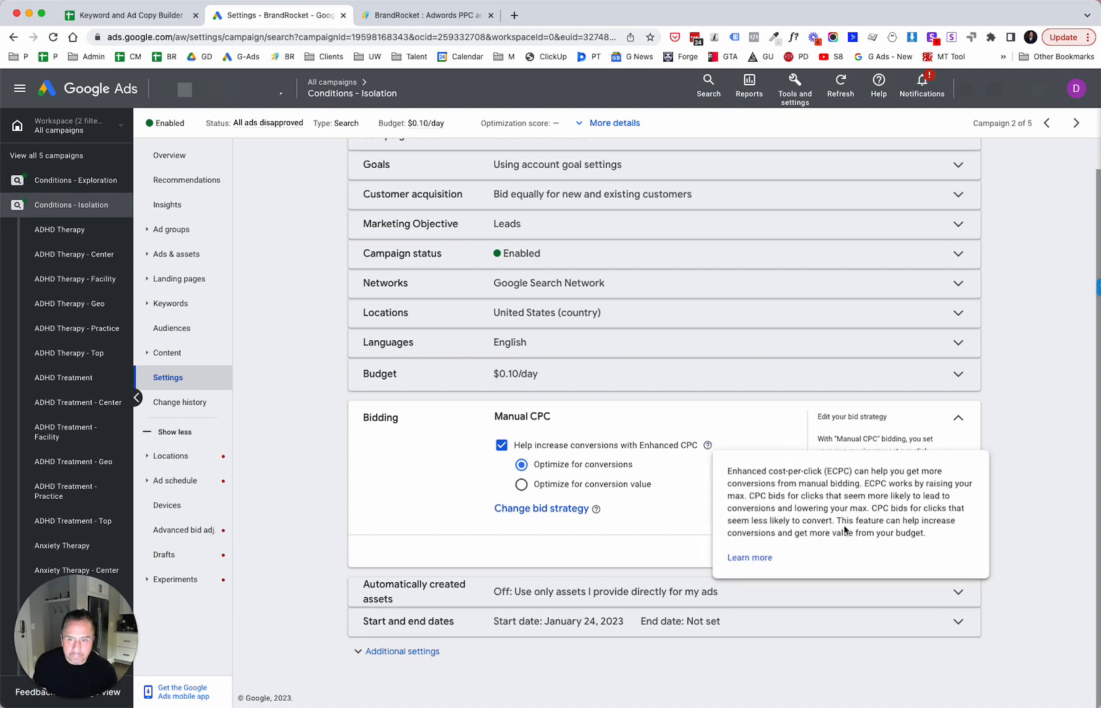
{"action": "left_click", "coordinate": [953, 592]}
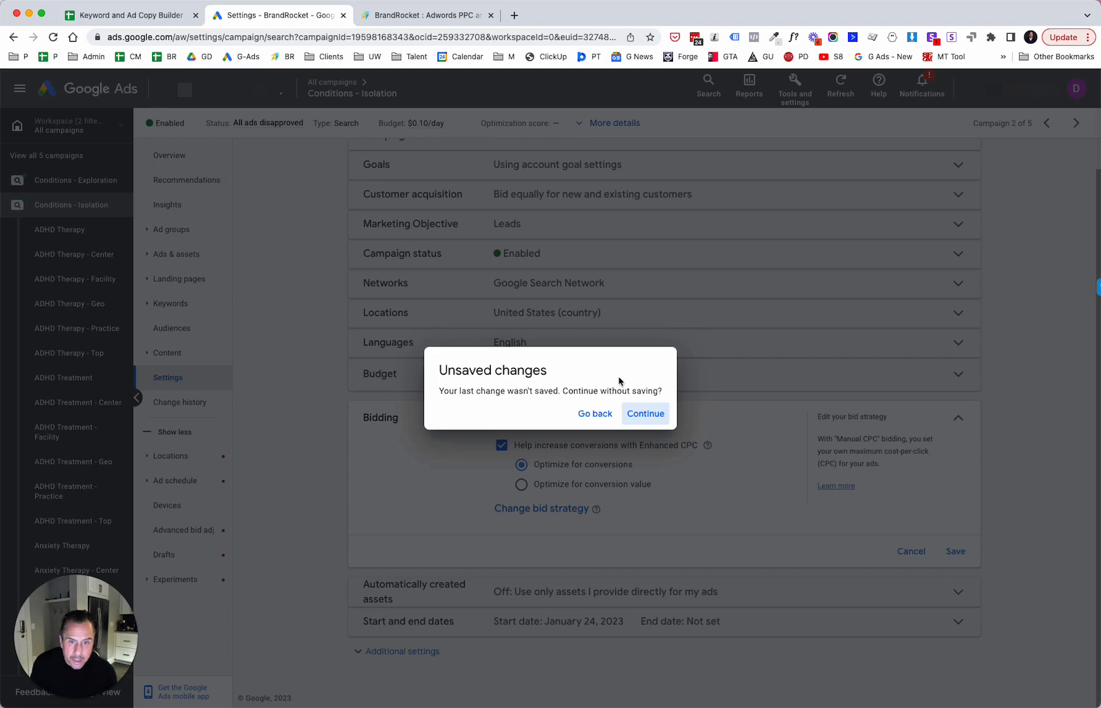
{"action": "left_click", "coordinate": [646, 415]}
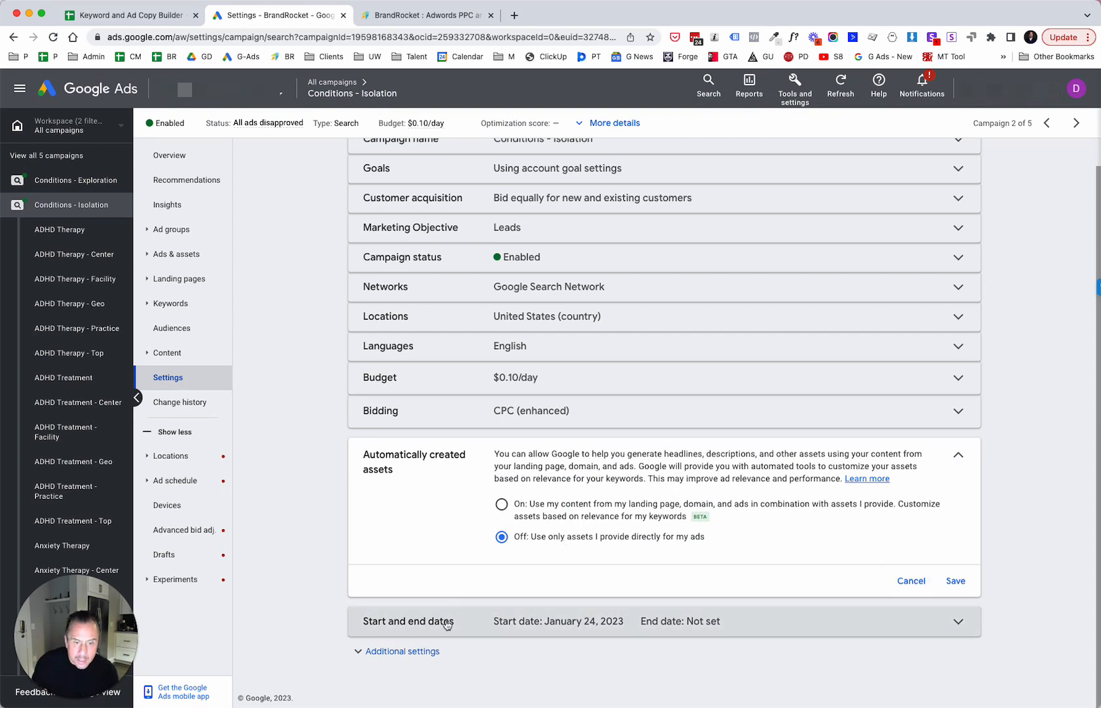
Expand the additional settings of the Conditions - Isolation campaign and review its ad rotation options.
{"action": "left_click", "coordinate": [412, 651]}
{"action": "scroll", "coordinate": [516, 591], "scroll_direction": "down", "scroll_amount": 2}
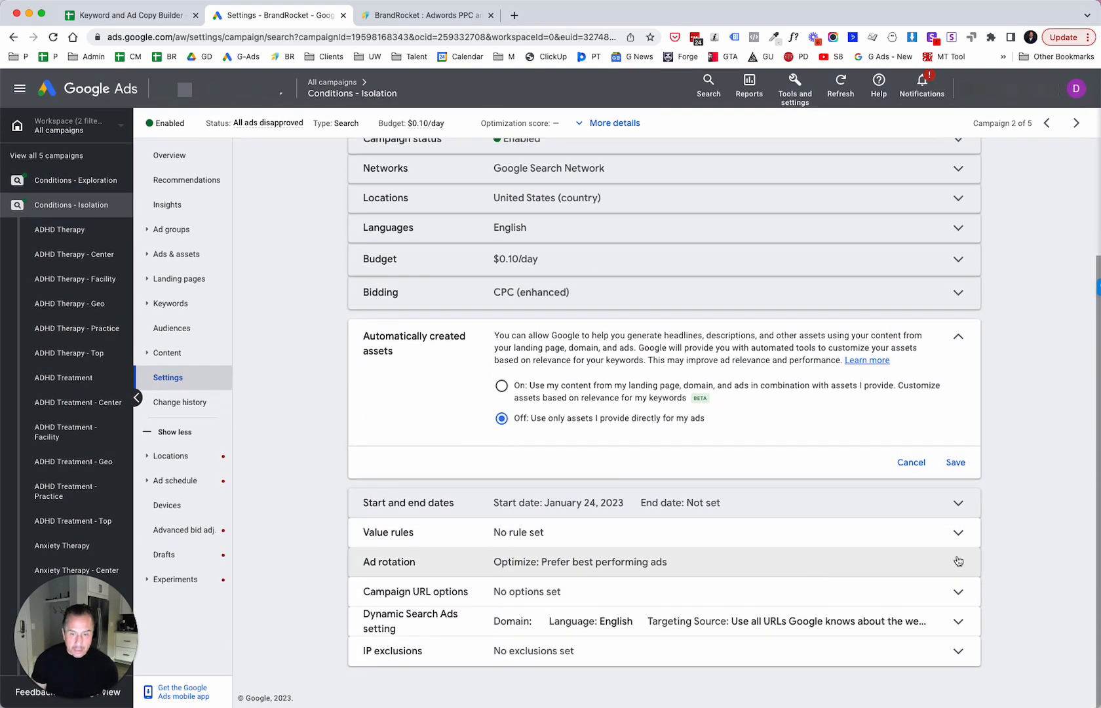
{"action": "left_click", "coordinate": [959, 561]}
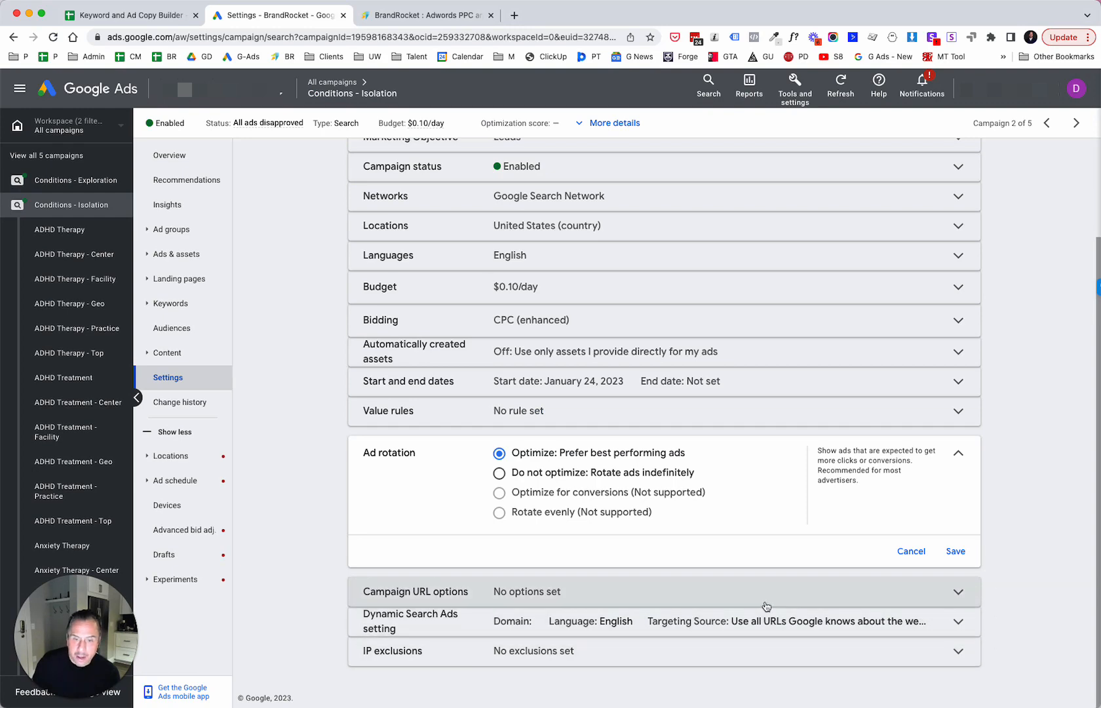
{"action": "scroll", "coordinate": [741, 590], "scroll_direction": "up", "scroll_amount": 3}
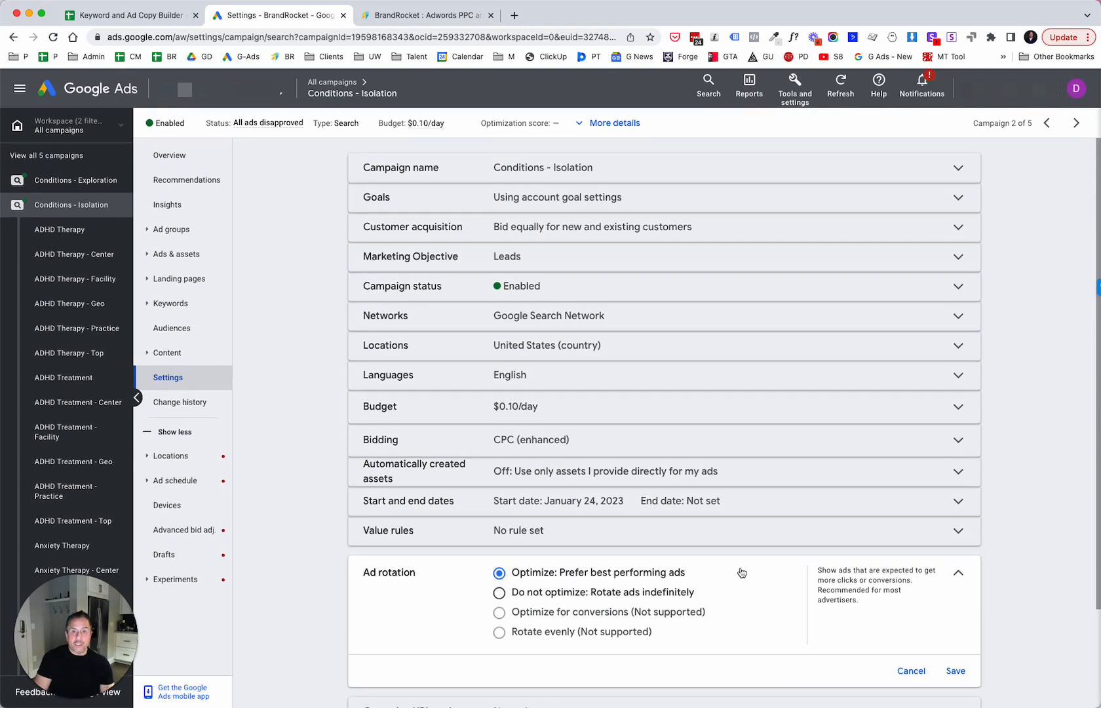
Open the settings of the Conditions - Exploration campaign and examine its bidding strategy and target CPA.
{"action": "left_click", "coordinate": [331, 83]}
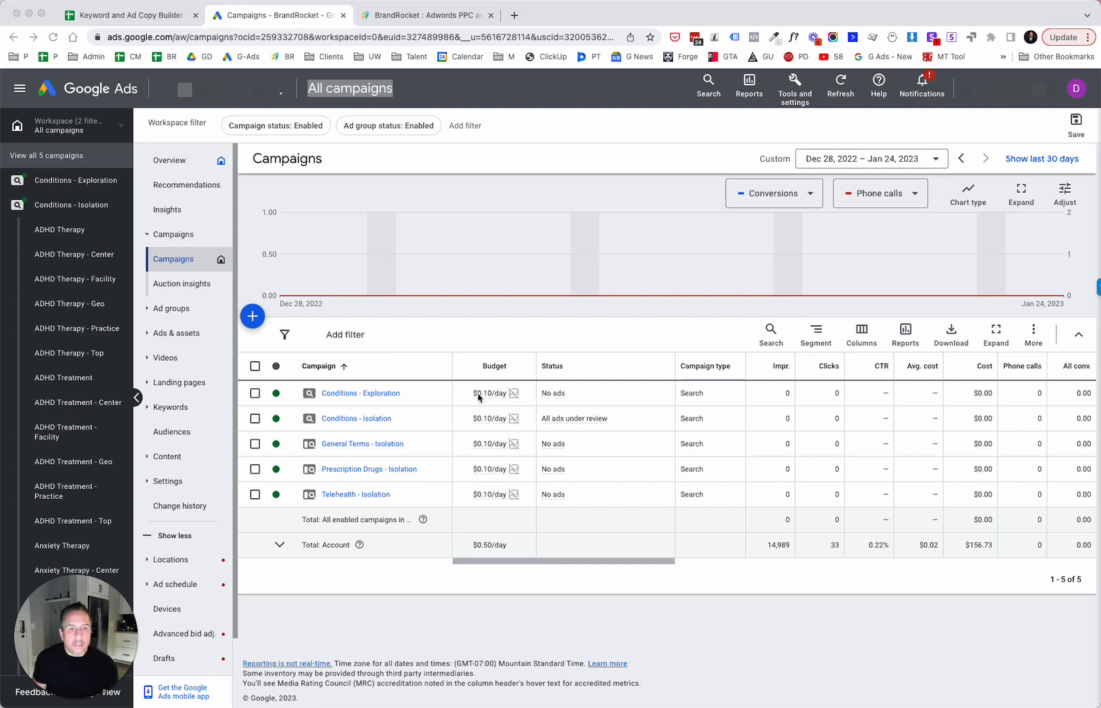
{"action": "left_click", "coordinate": [374, 394]}
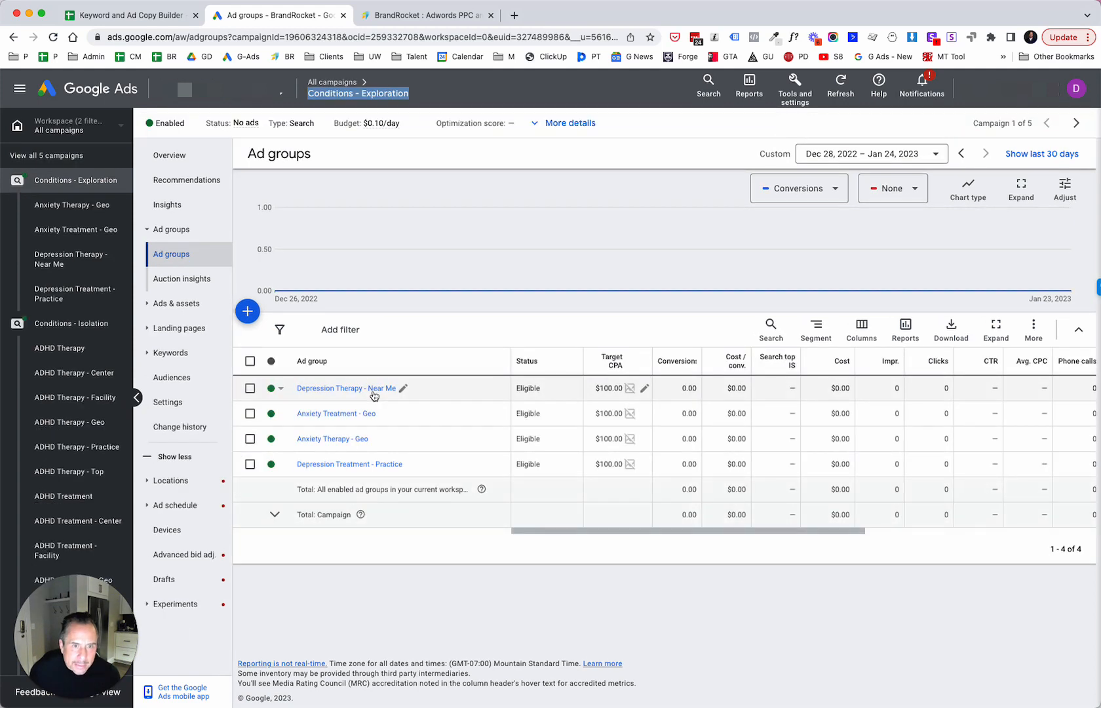
{"action": "left_click", "coordinate": [169, 402]}
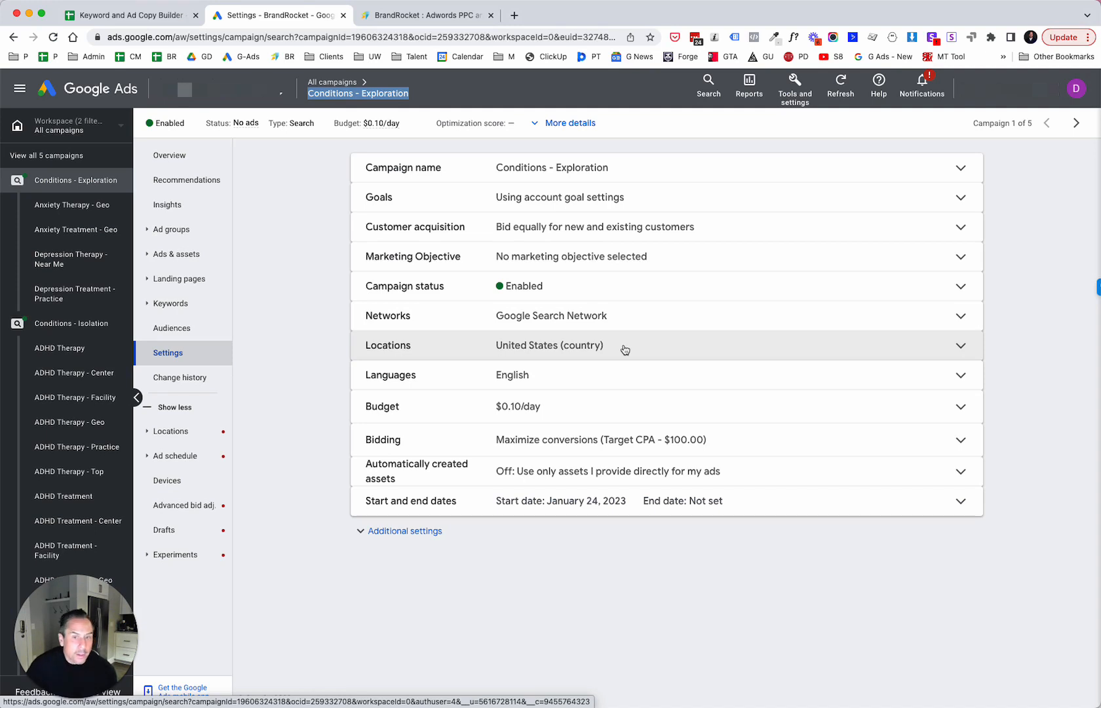
{"action": "left_click", "coordinate": [677, 446]}
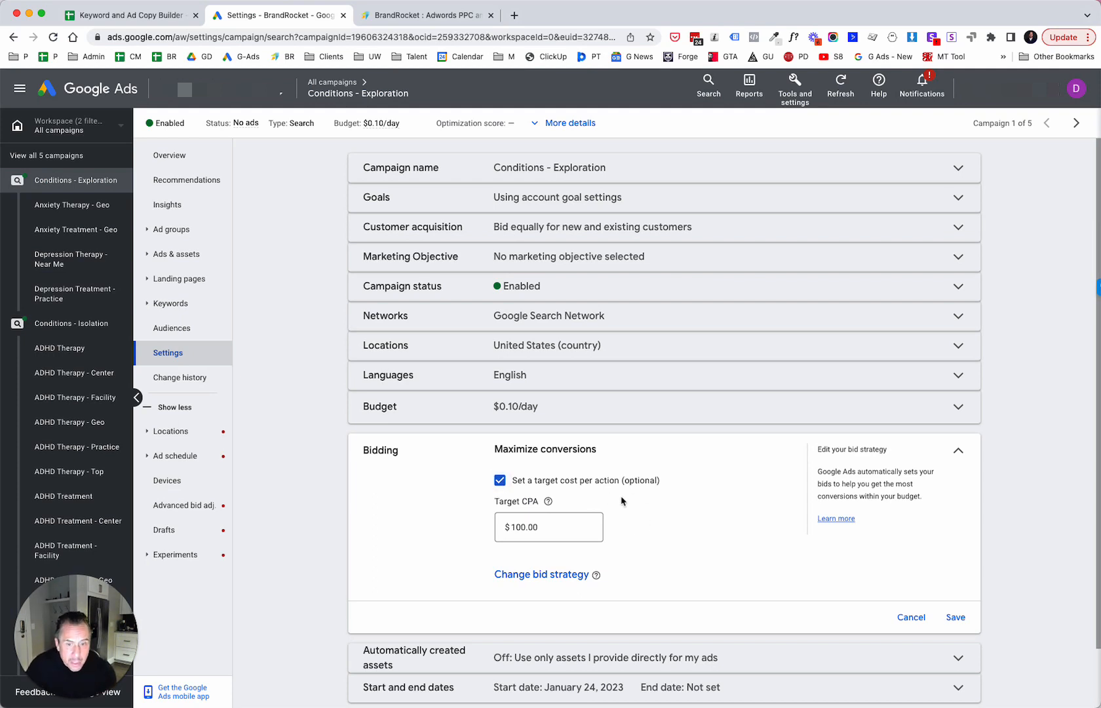
{"action": "scroll", "coordinate": [620, 491], "scroll_direction": "down", "scroll_amount": 2}
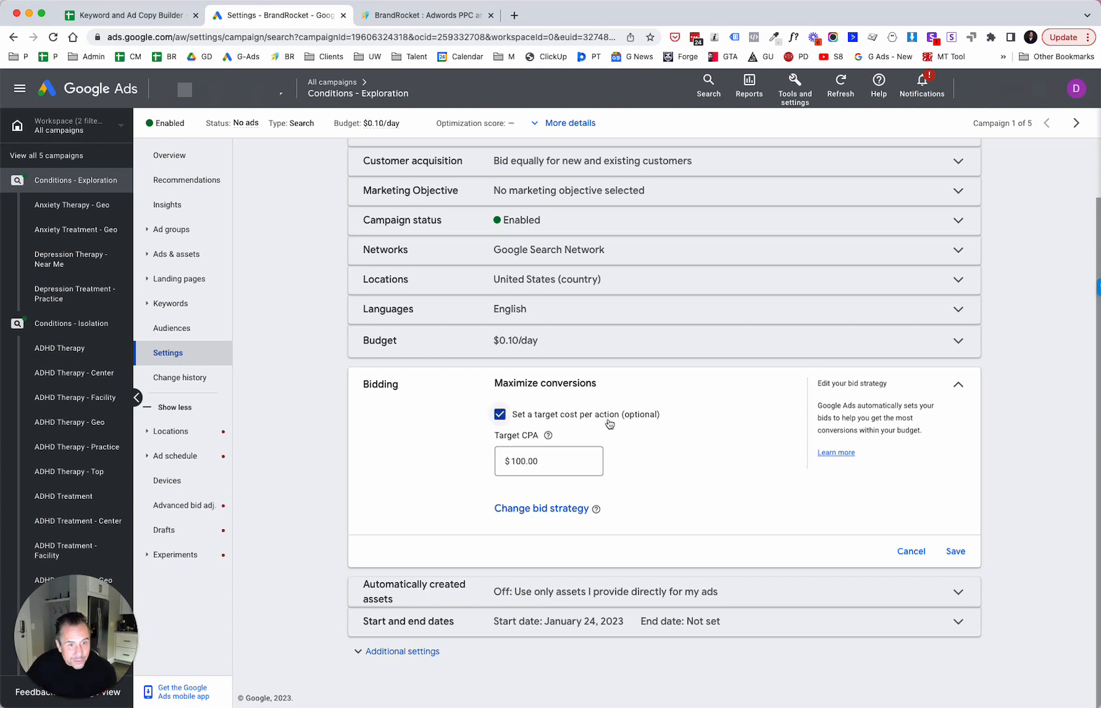
{"action": "scroll", "coordinate": [635, 428], "scroll_direction": "up", "scroll_amount": 1}
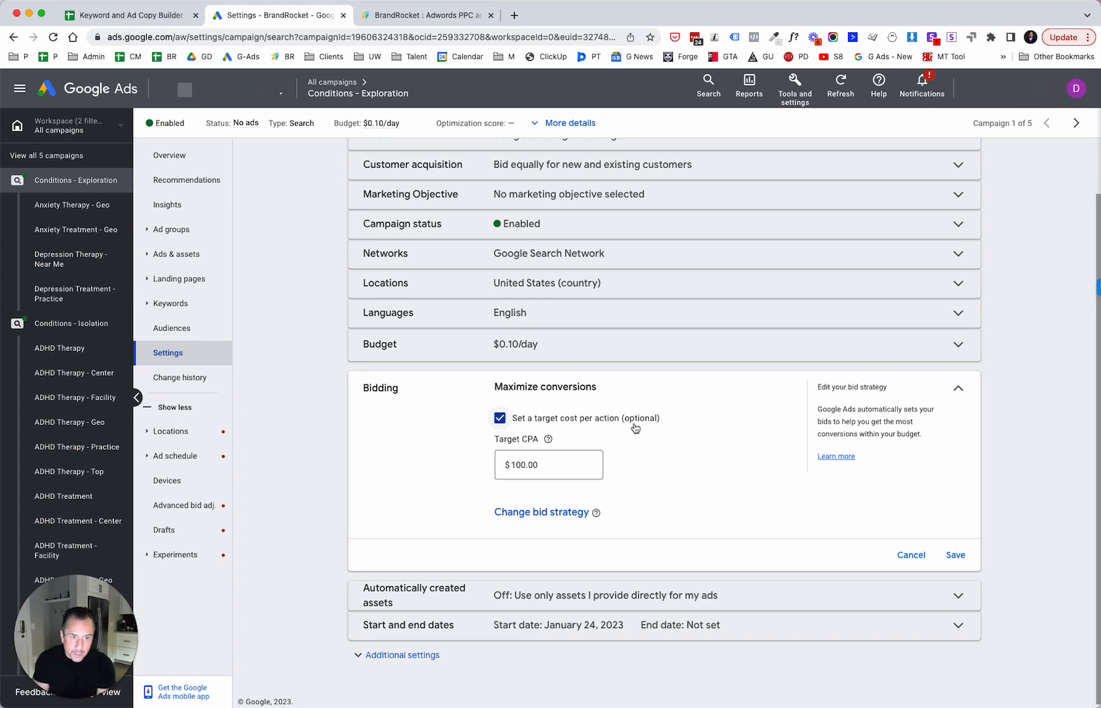
Expand the keyword pages of the Conditions - Exploration campaign.
{"action": "left_click", "coordinate": [148, 310]}
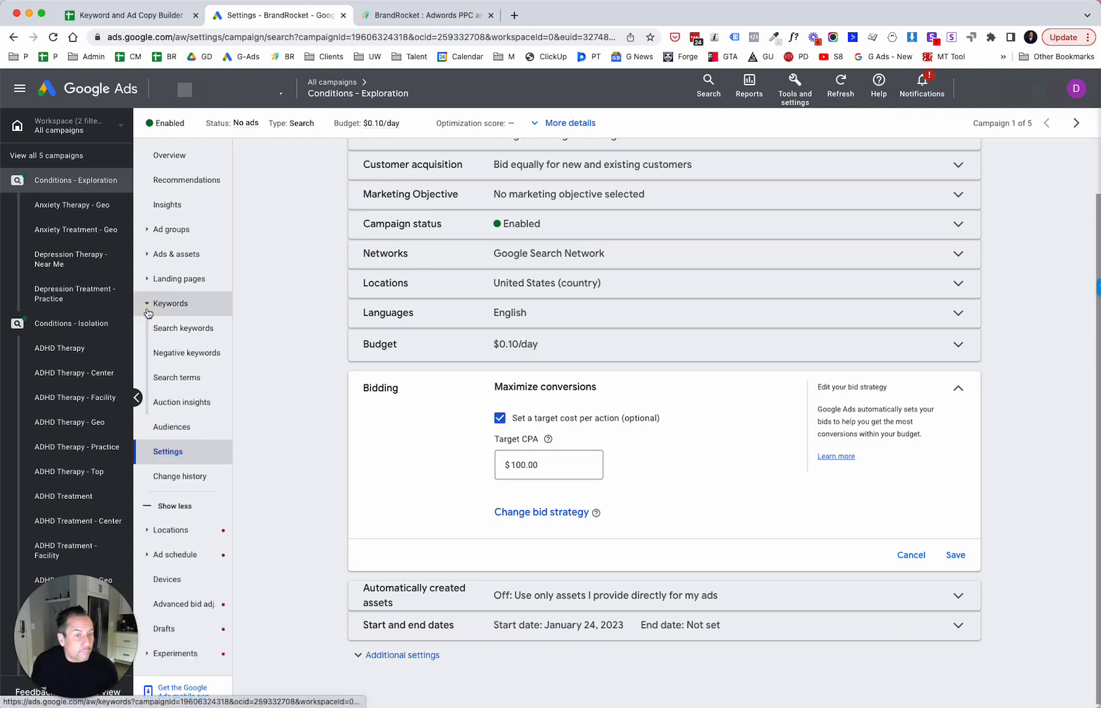